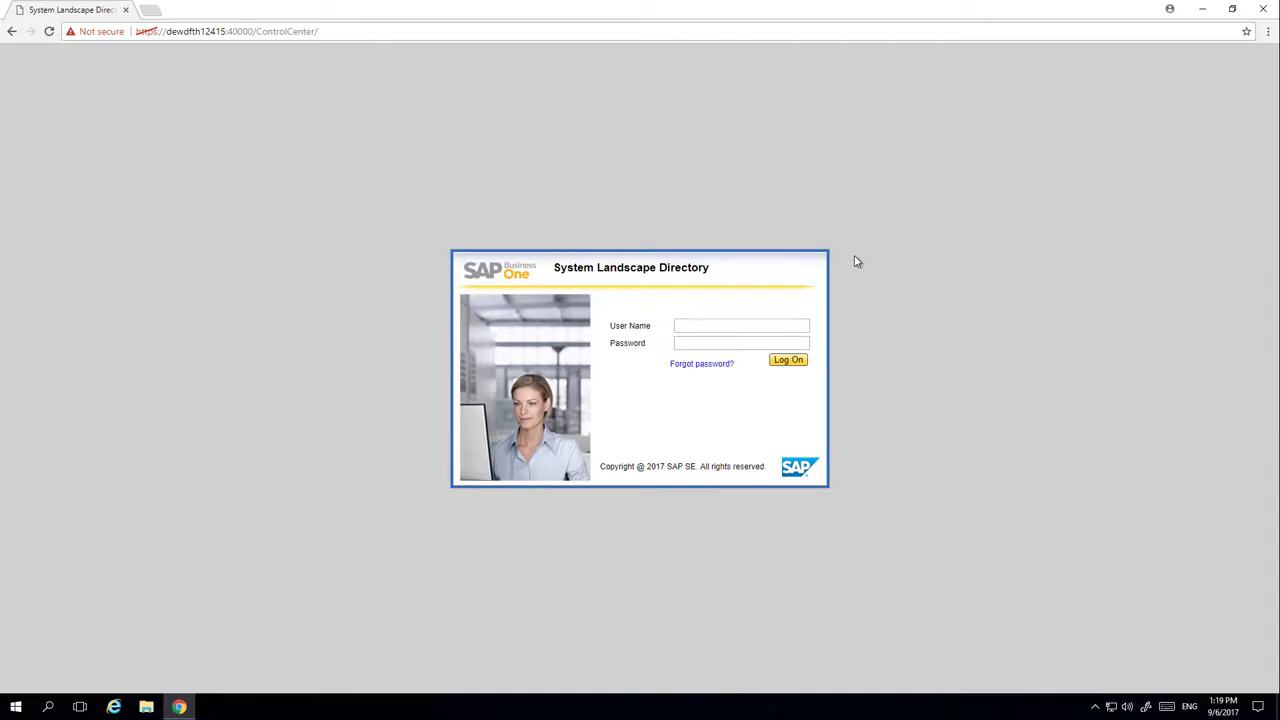
# Log on with the site user's credentials and view the Logical Machines list showing dewdfth12415 running
pyautogui.click(717, 324)
pyautogui.write('B1SiteUser')
pyautogui.click(800, 362)
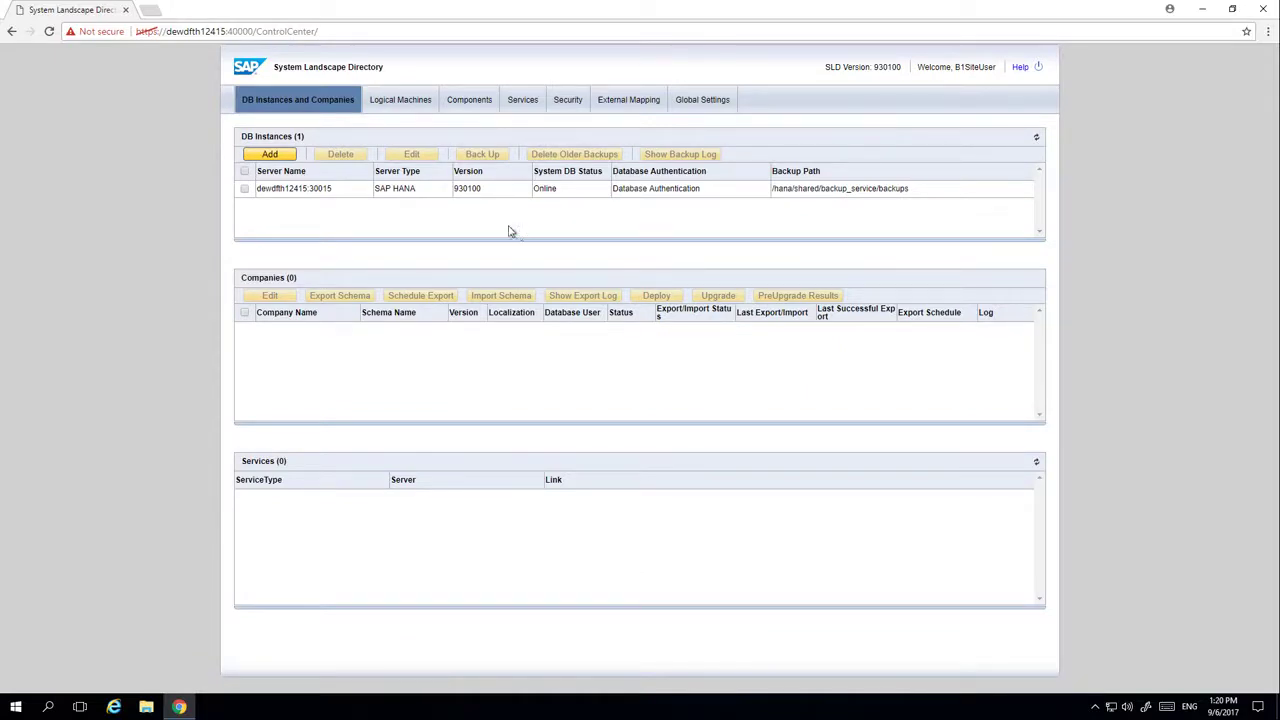
pyautogui.click(386, 100)
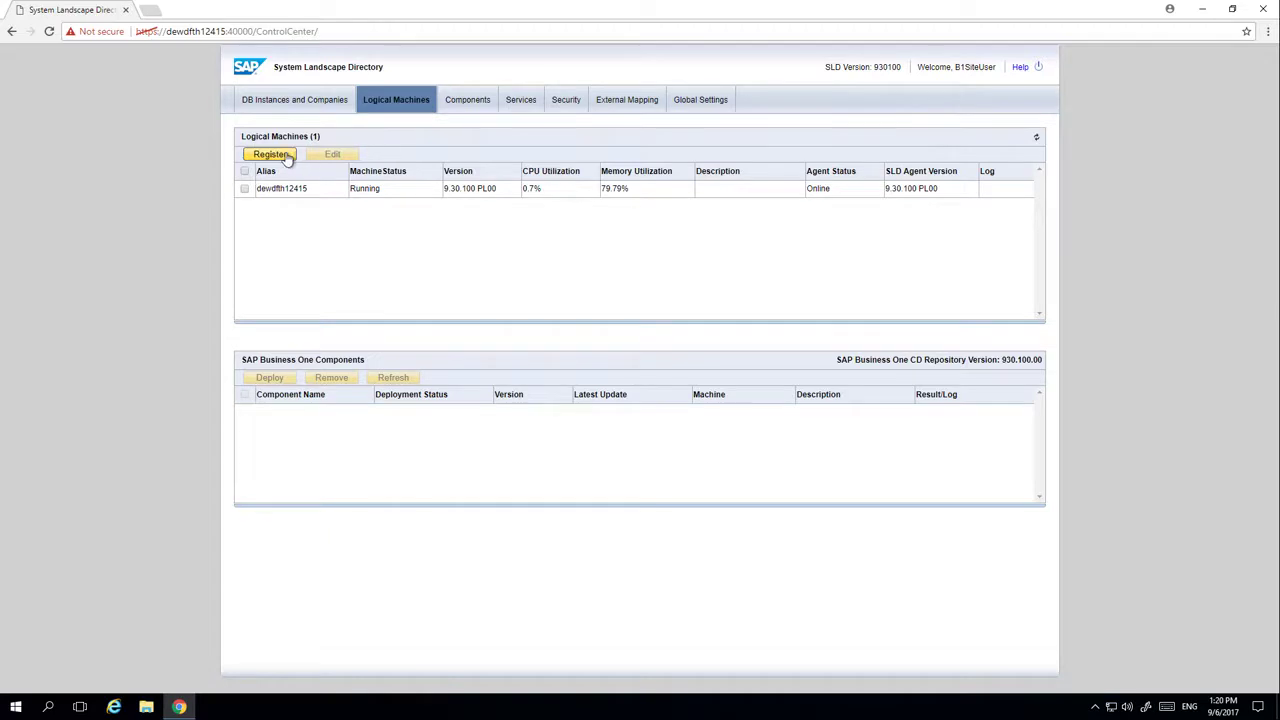
# Register machine 10.55.179.125 with Administrator credentials, keep restart enabled, and start deploying the SLD agent
pyautogui.click(288, 158)
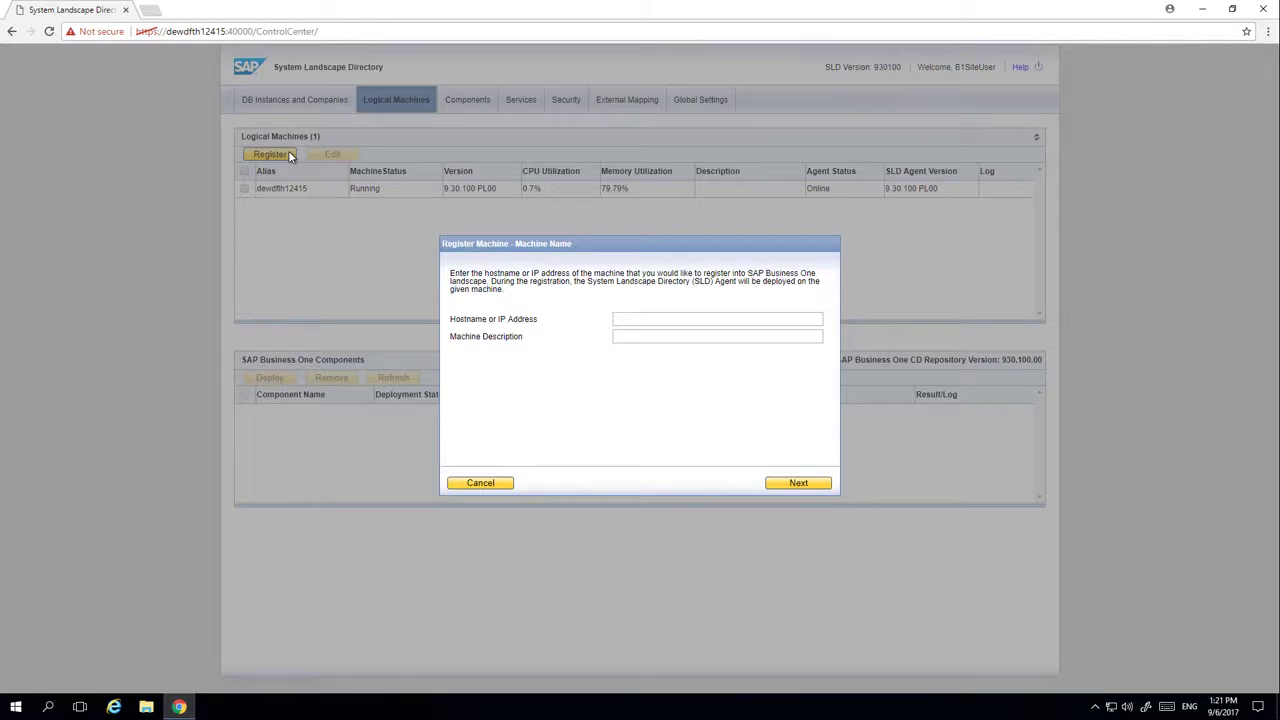
pyautogui.click(631, 318)
pyautogui.write('10.55.179.125')
pyautogui.click(812, 483)
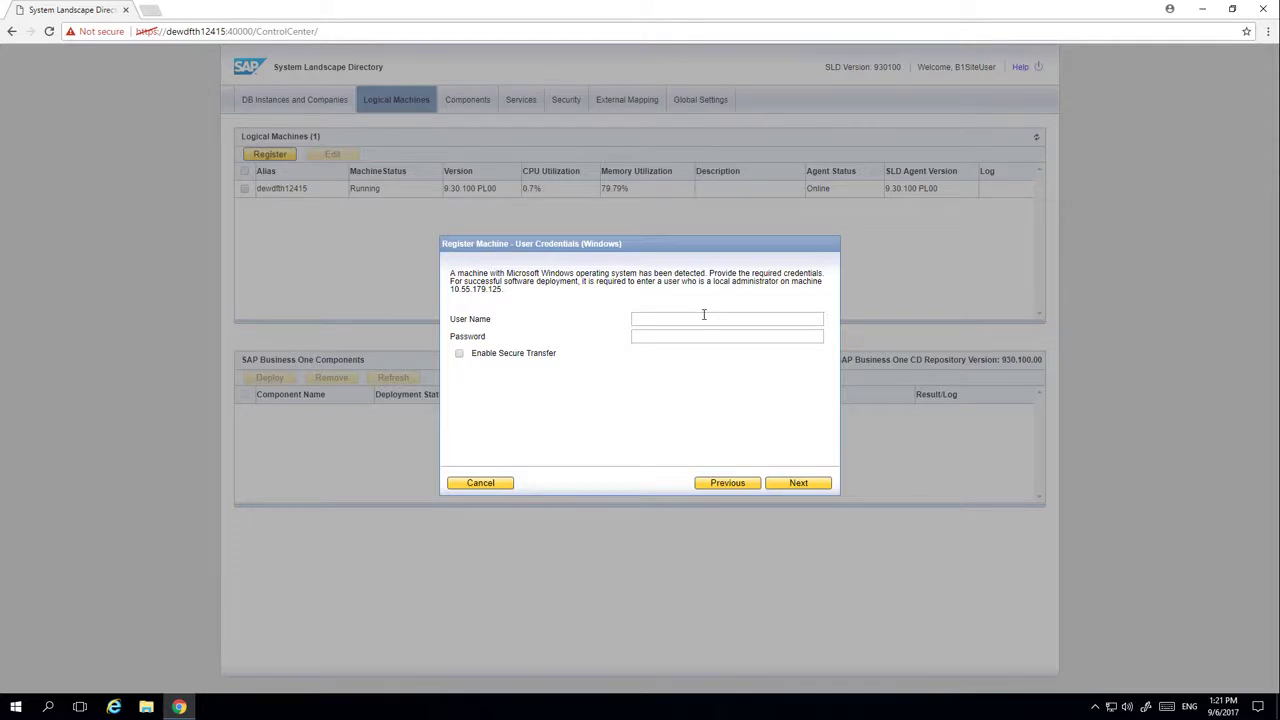
pyautogui.write('Administrator')
pyautogui.click(800, 485)
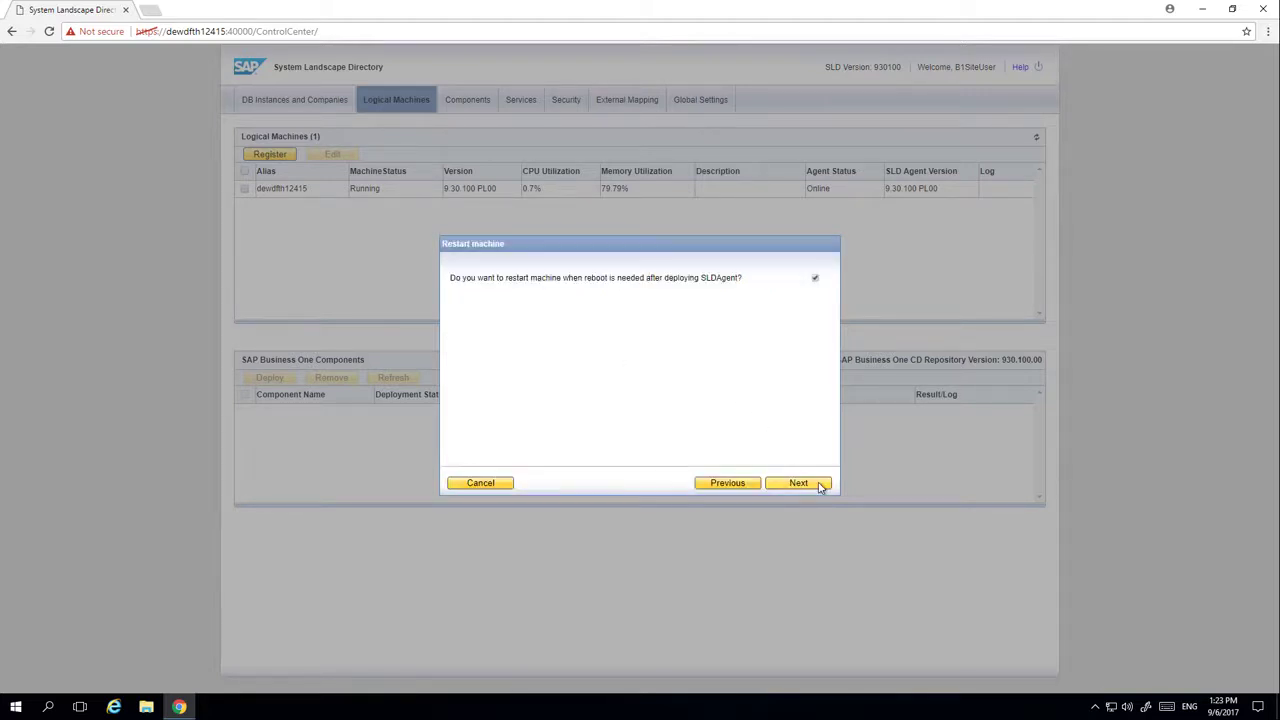
pyautogui.click(800, 484)
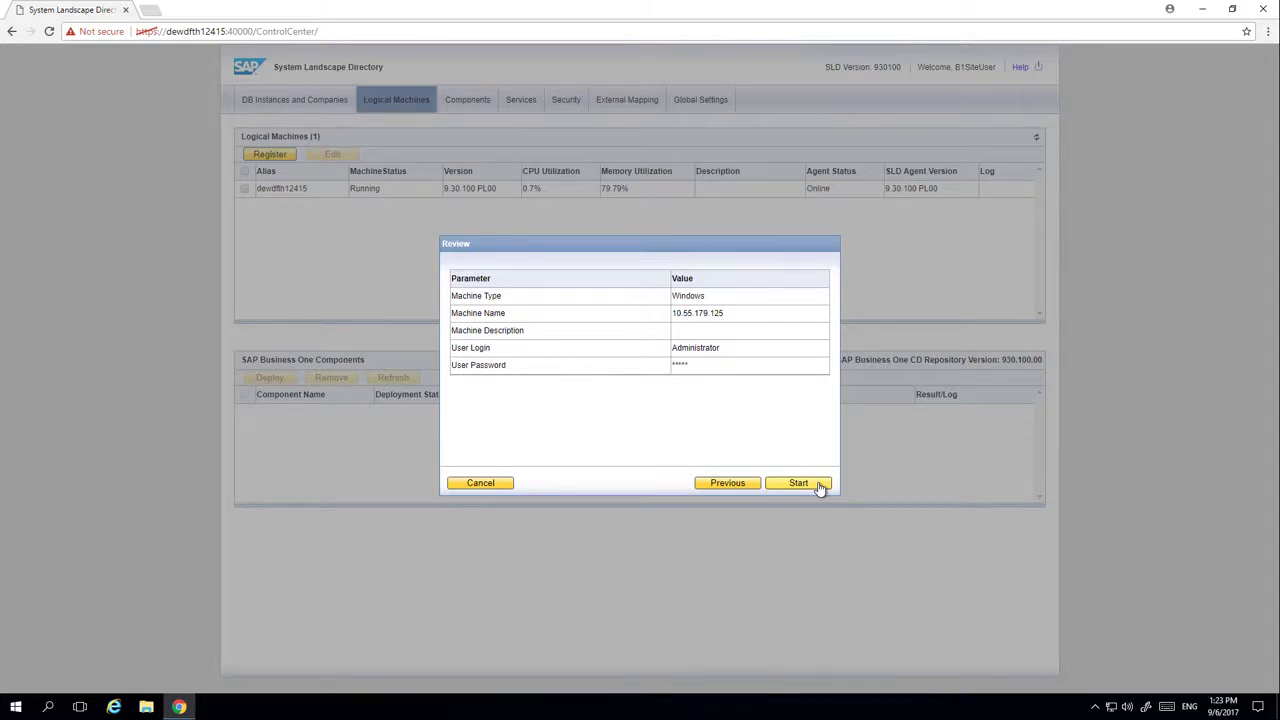
pyautogui.click(818, 484)
pyautogui.click(818, 485)
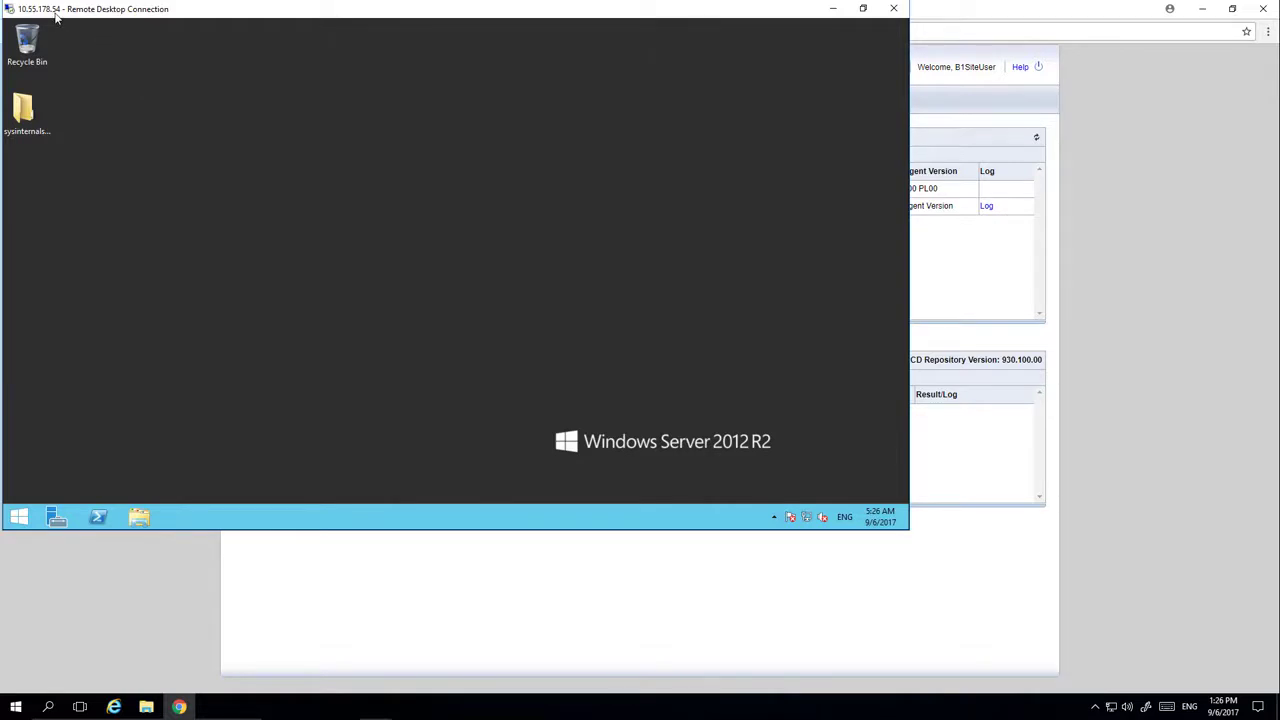
# Run the install program in Downloads > 93_Product > Packages > ComponentsWizard as administrator
pyautogui.click(141, 516)
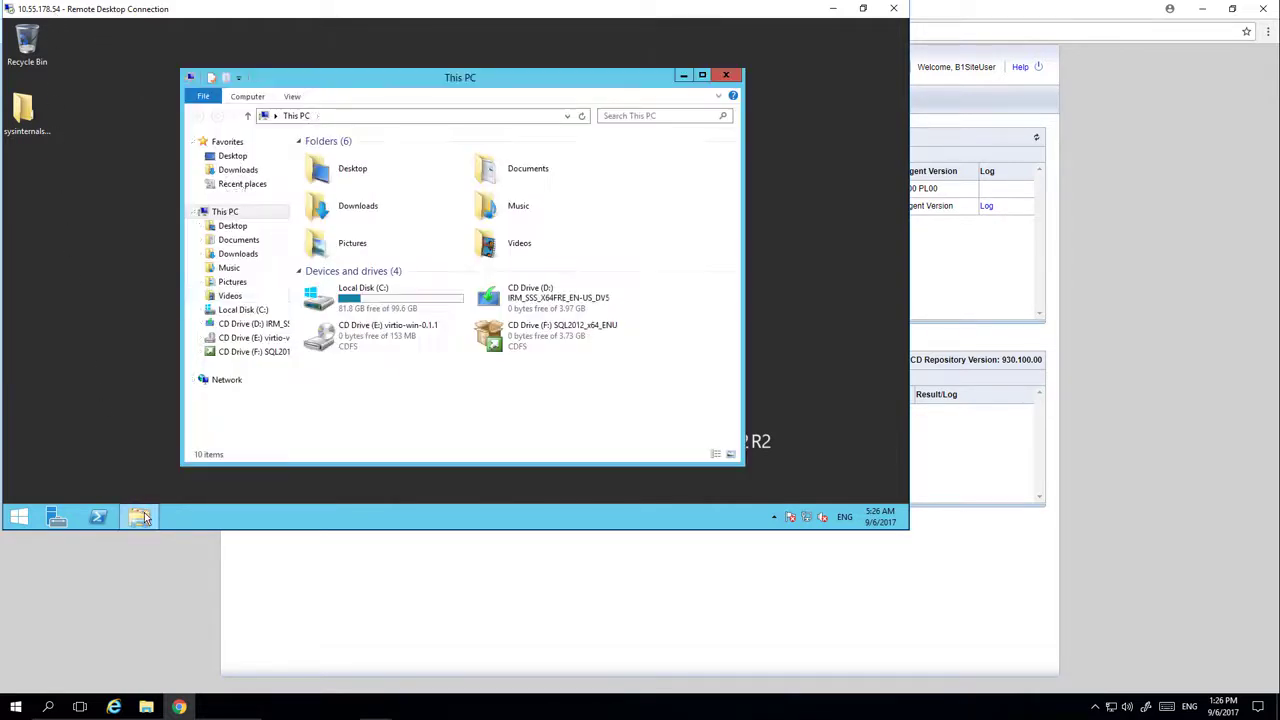
pyautogui.click(238, 170)
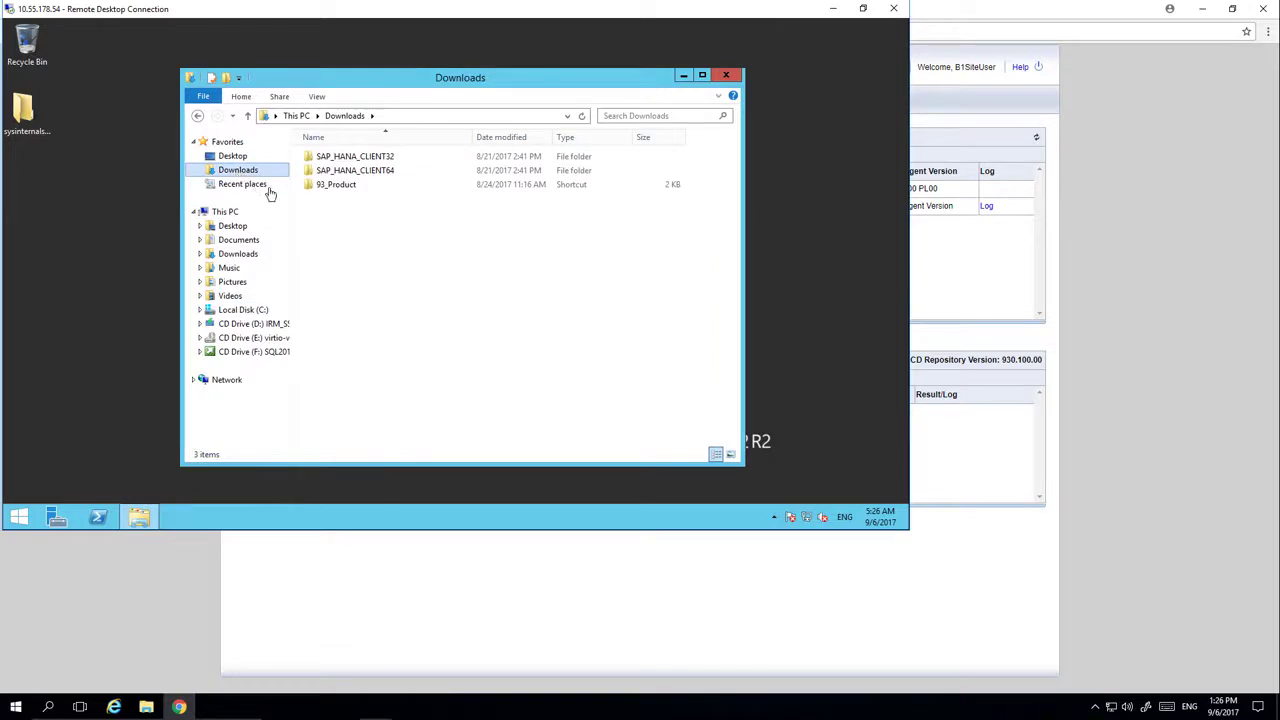
pyautogui.doubleClick(340, 185)
pyautogui.click(336, 172)
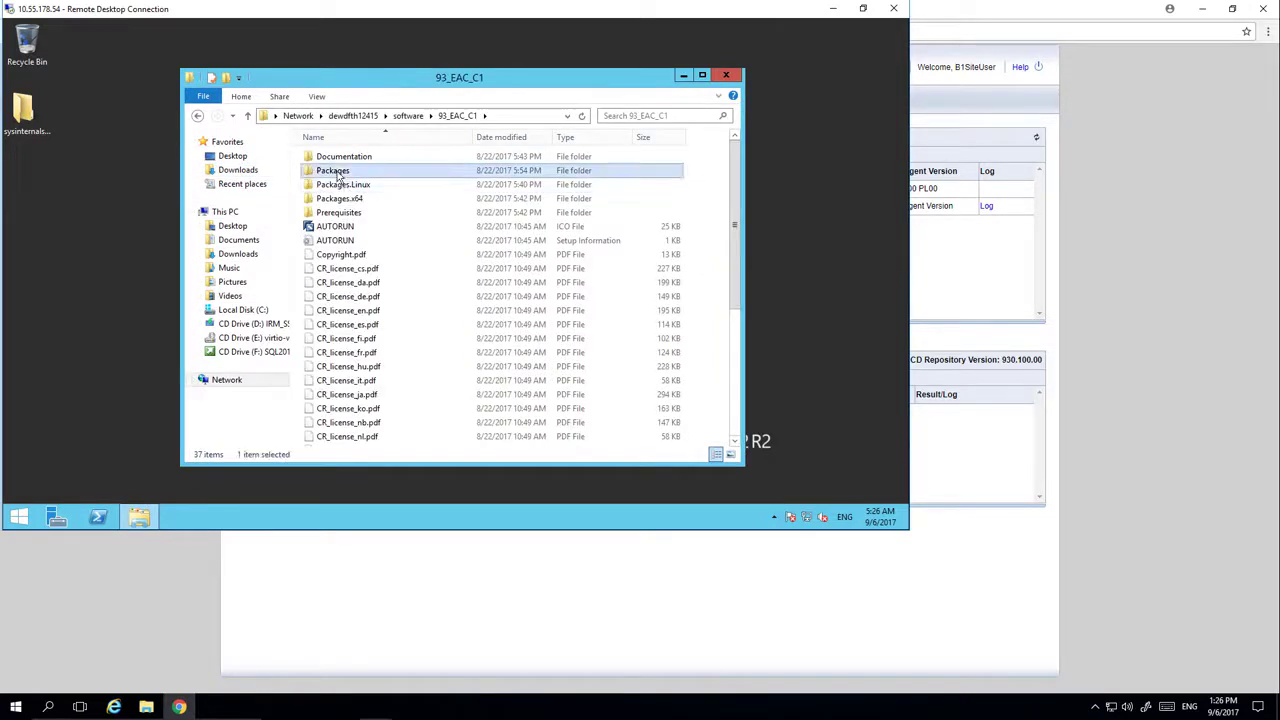
pyautogui.doubleClick(338, 173)
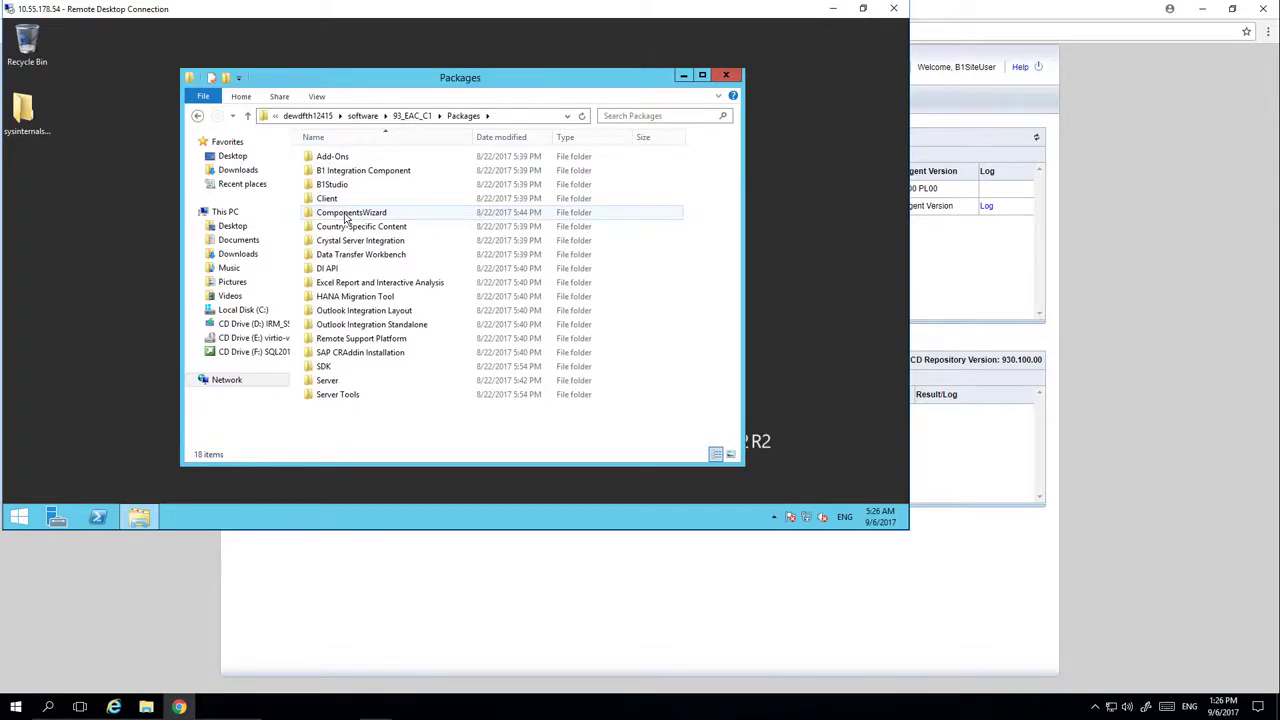
pyautogui.doubleClick(346, 214)
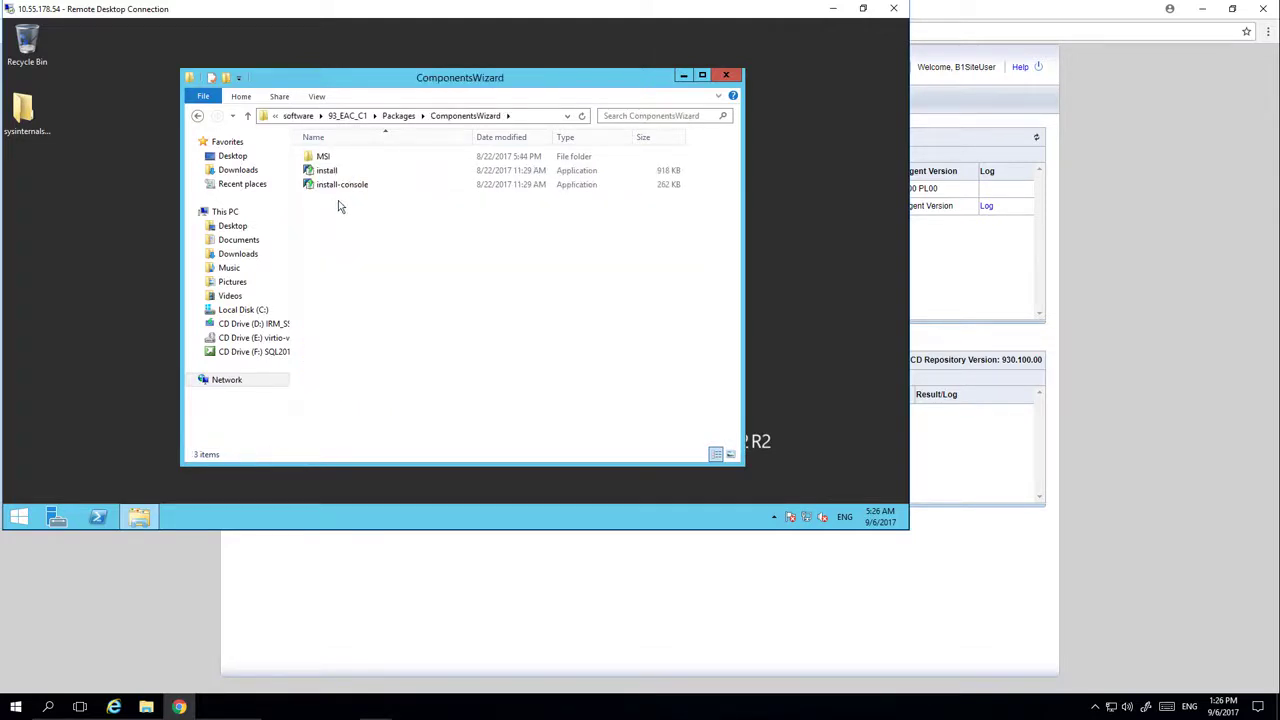
pyautogui.rightClick(333, 173)
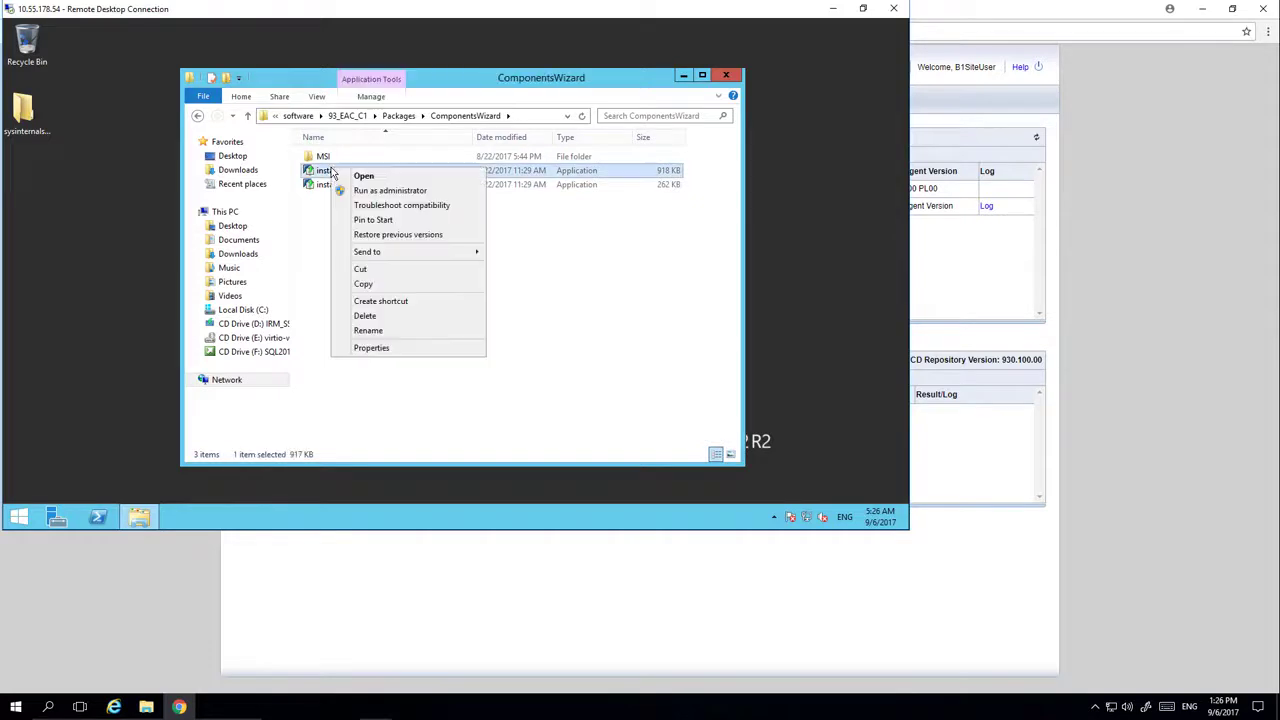
pyautogui.click(381, 191)
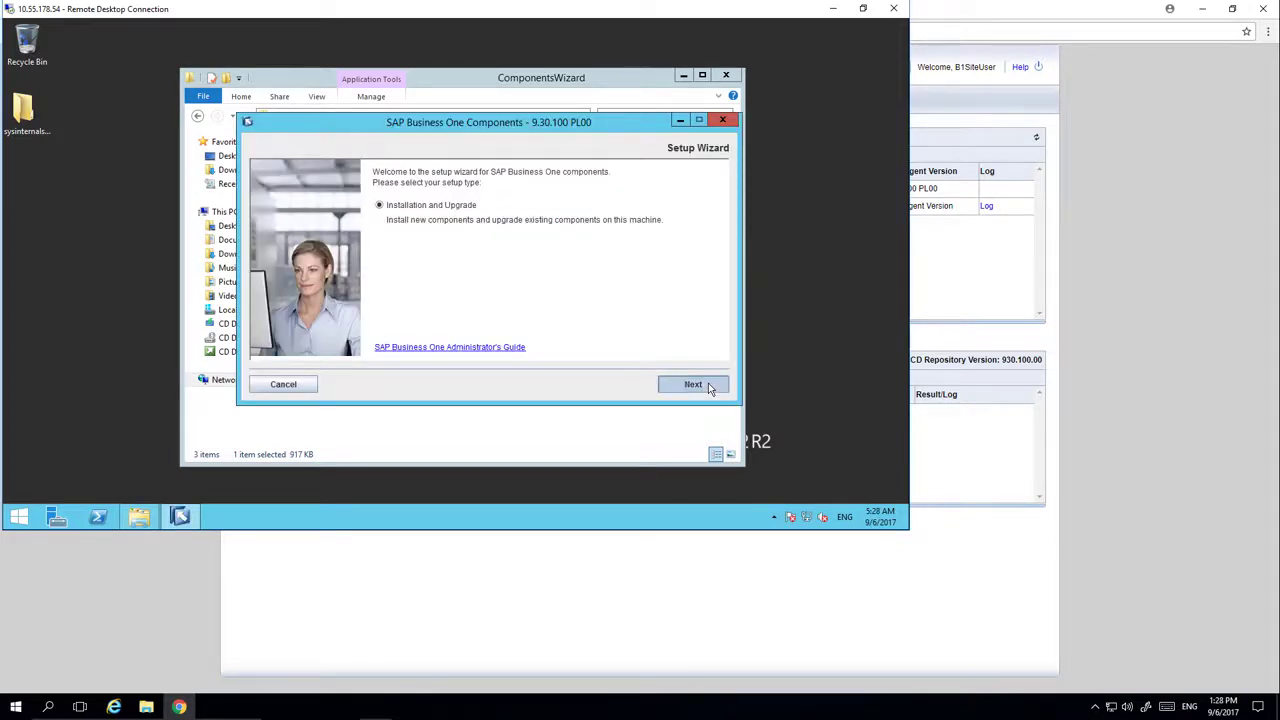
# Install the SLD Agent in the default c:\Program Files (x86)\SAP folder using IP address 10.55.178.54
pyautogui.click(708, 386)
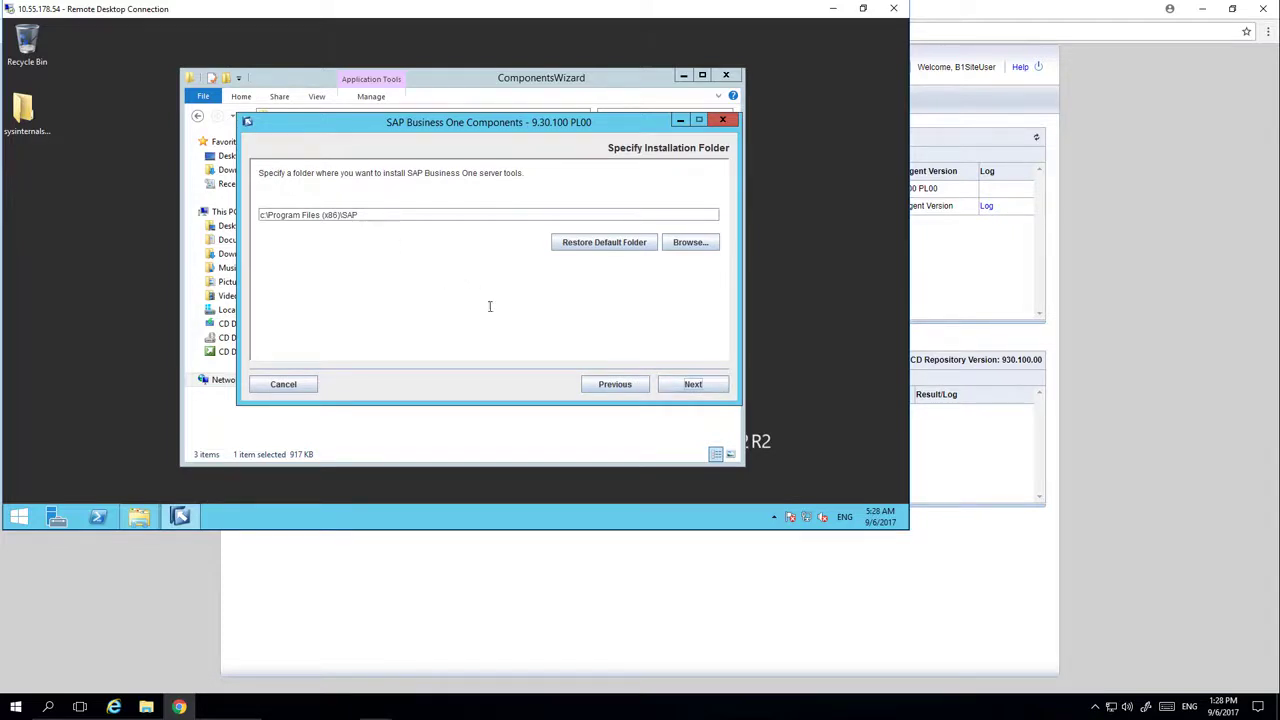
pyautogui.click(693, 385)
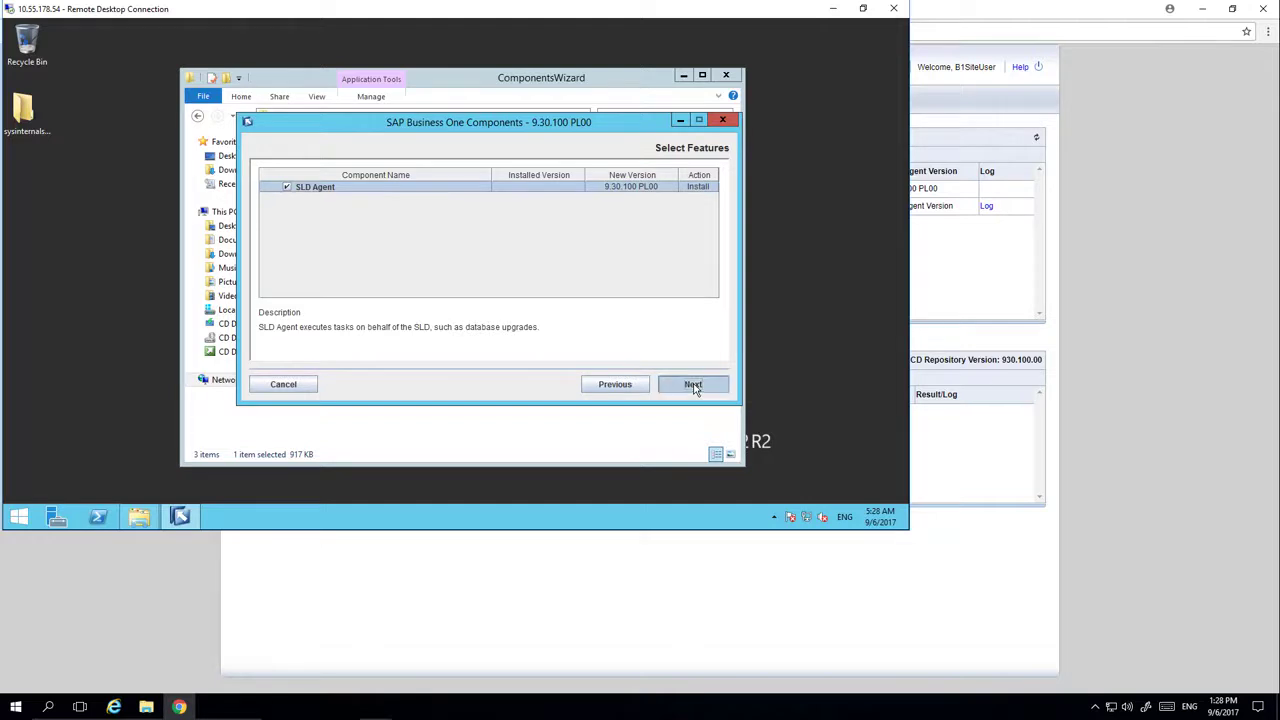
pyautogui.click(693, 385)
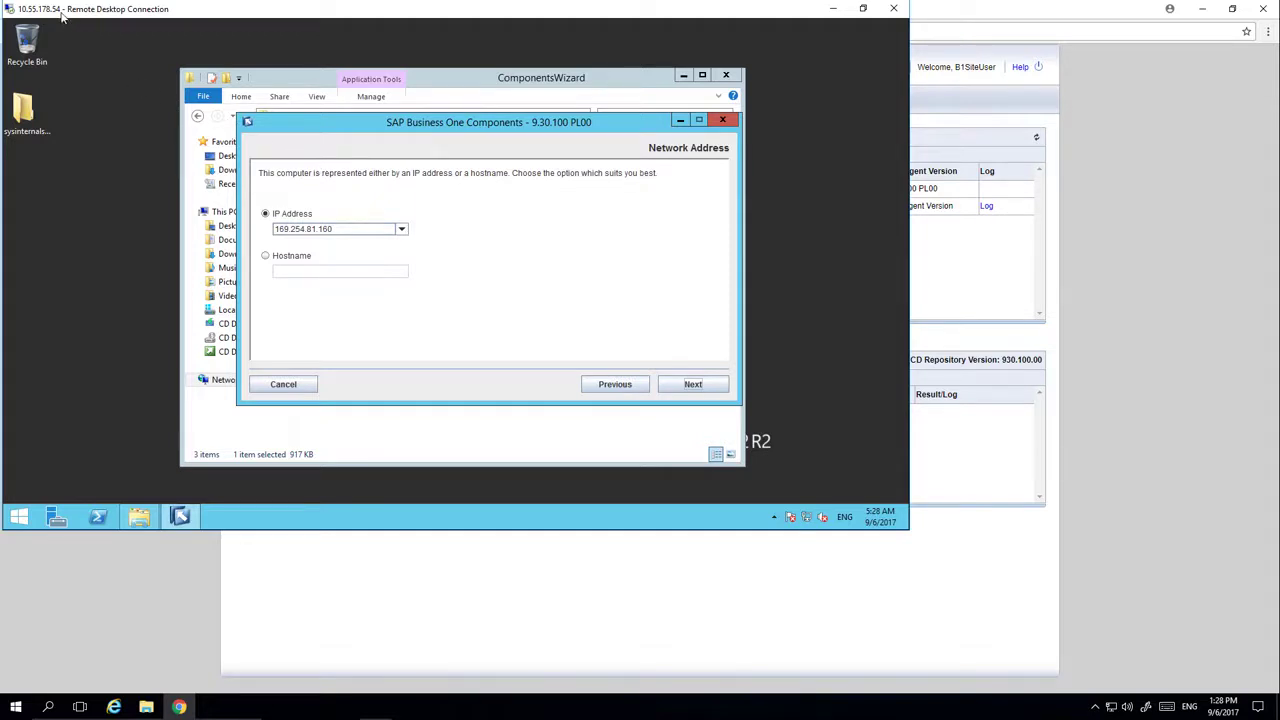
pyautogui.click(401, 231)
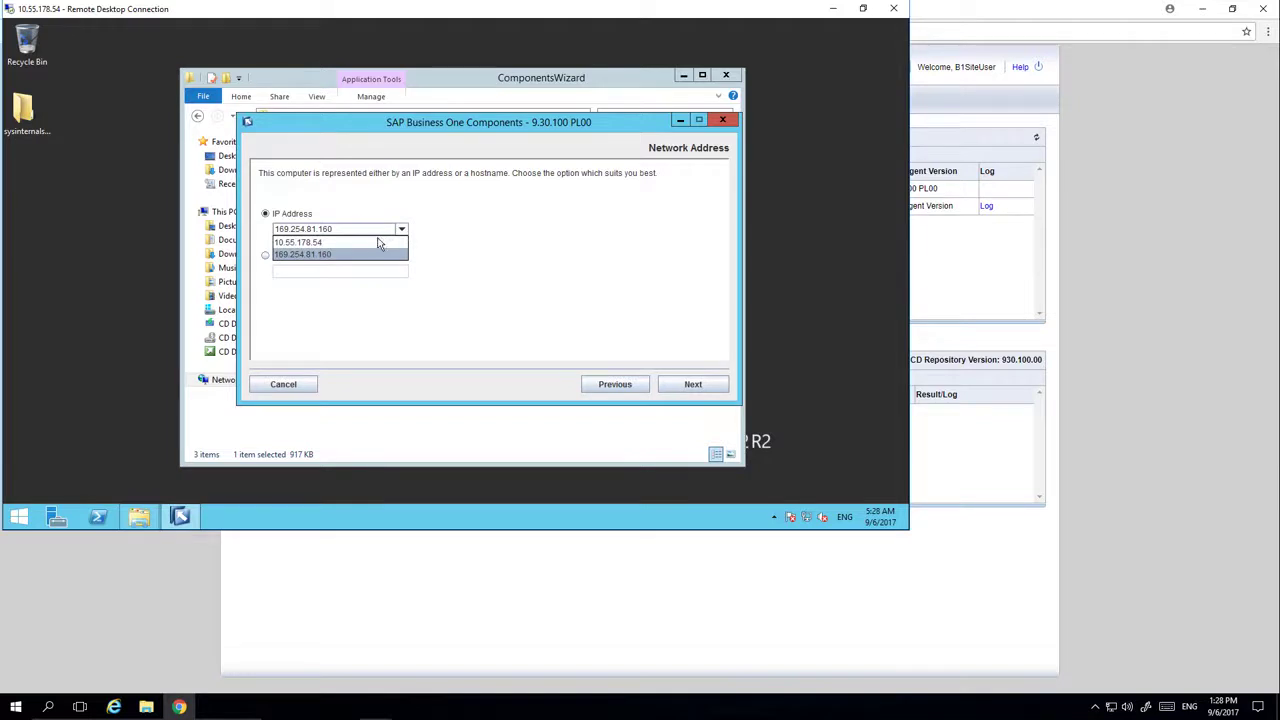
pyautogui.click(378, 243)
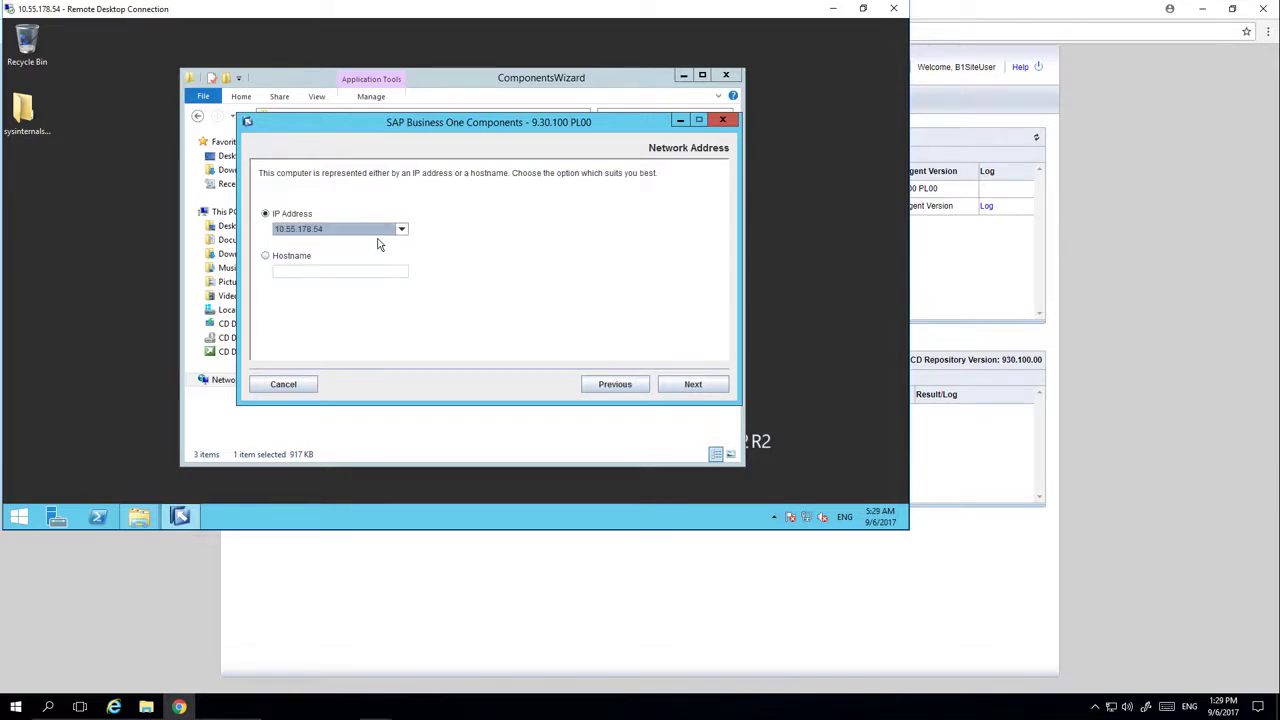
pyautogui.click(693, 385)
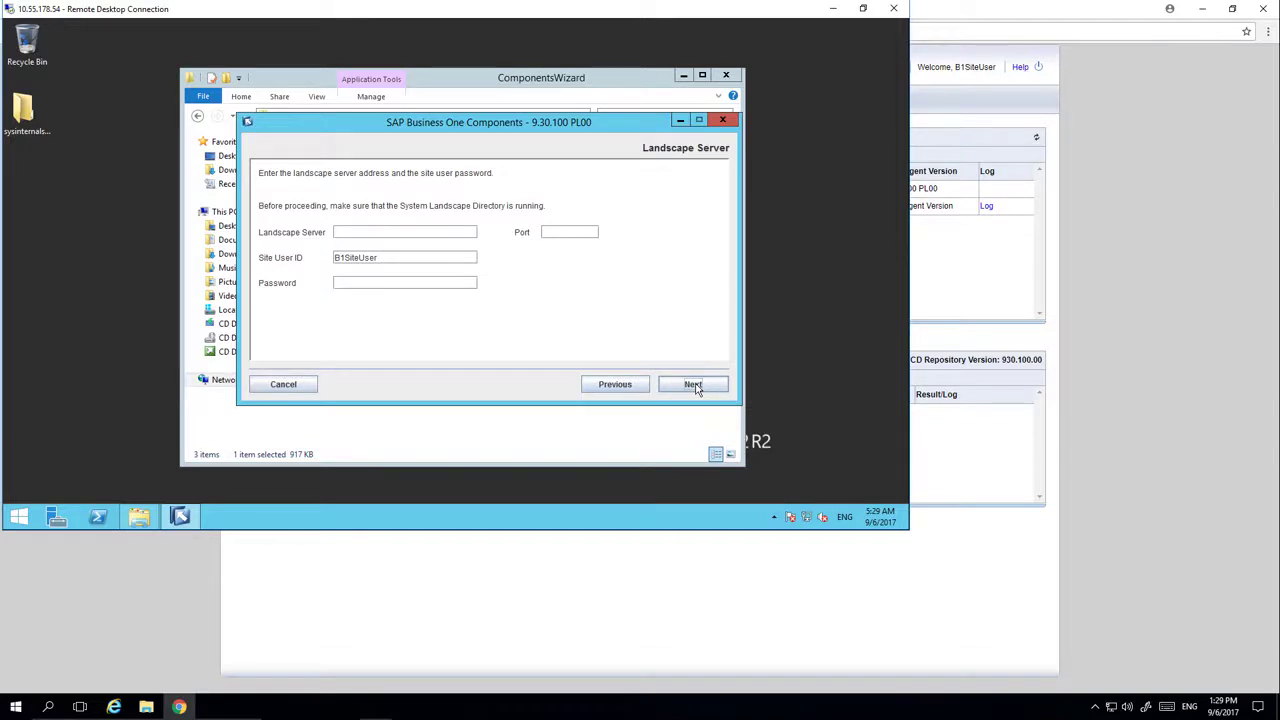
# Point the agent to landscape server dewdfth12415 on port 40000 with the site user's password
pyautogui.click(373, 232)
pyautogui.write('dewdfth12415')
pyautogui.click(558, 231)
pyautogui.write('40000')
pyautogui.click(374, 281)
pyautogui.write('********')
# Run the SLD Agent installation and finish the wizard after it succeeds
pyautogui.click(694, 385)
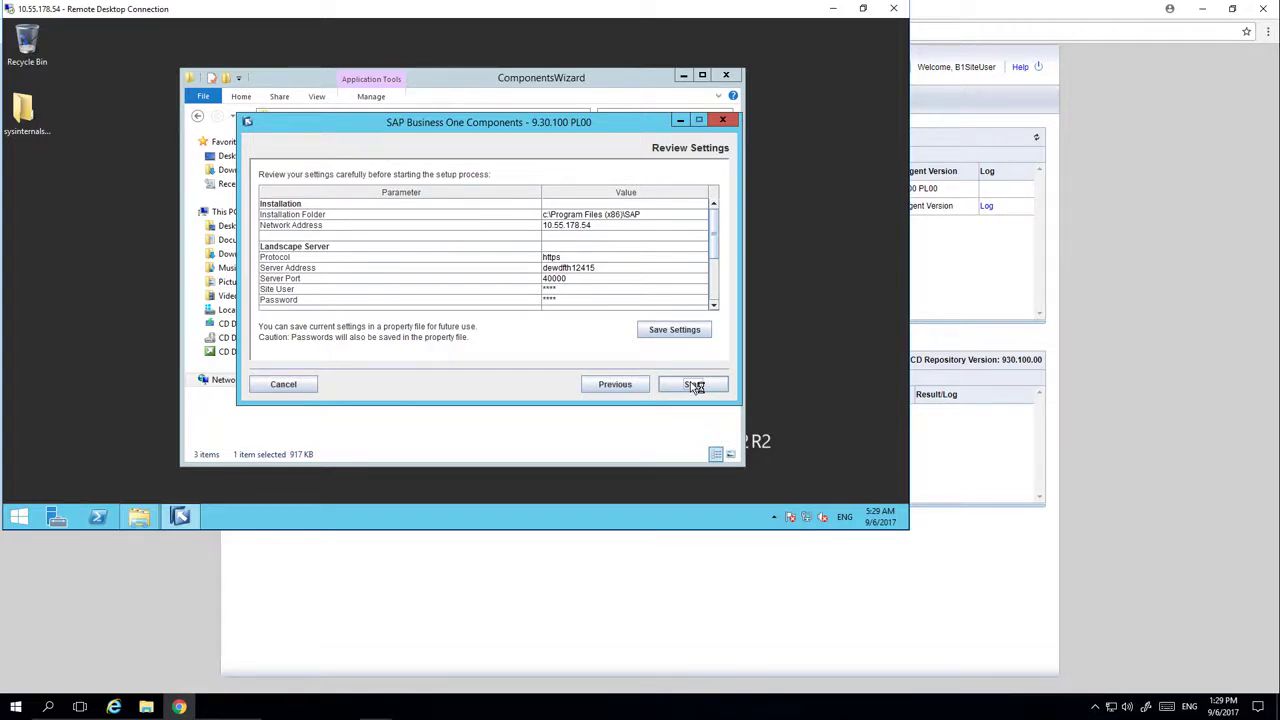
pyautogui.click(694, 386)
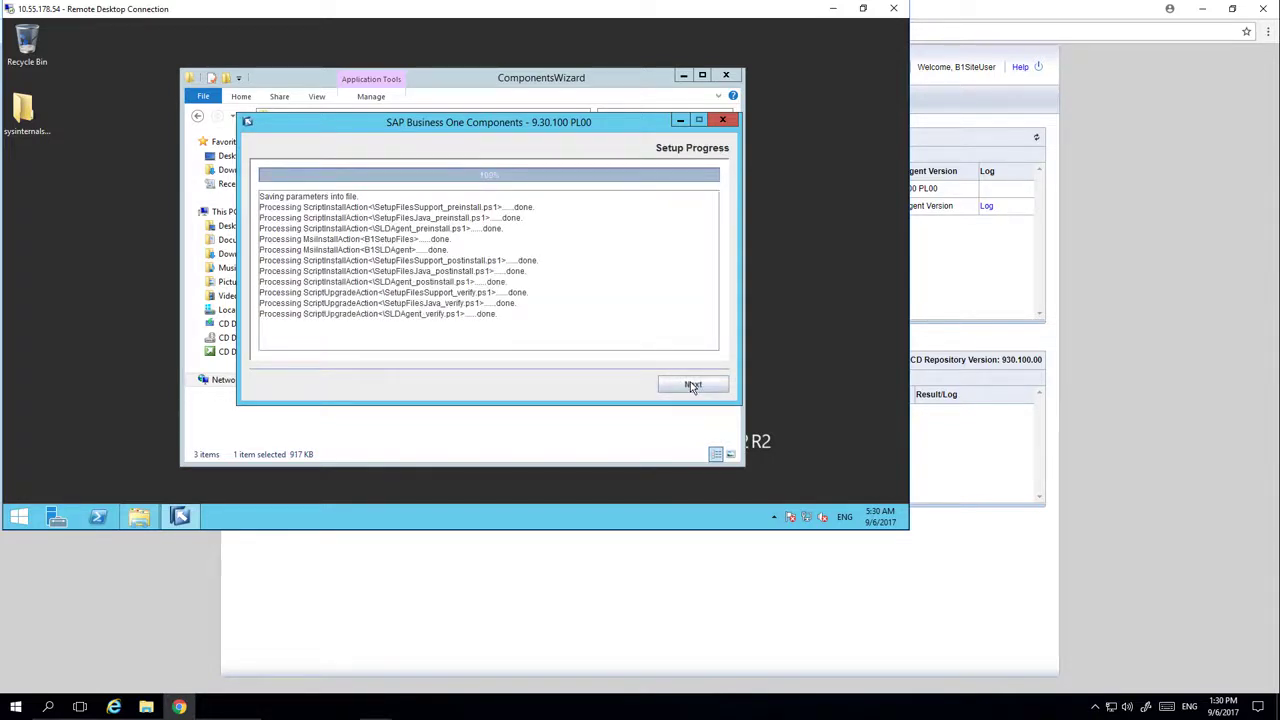
pyautogui.click(692, 385)
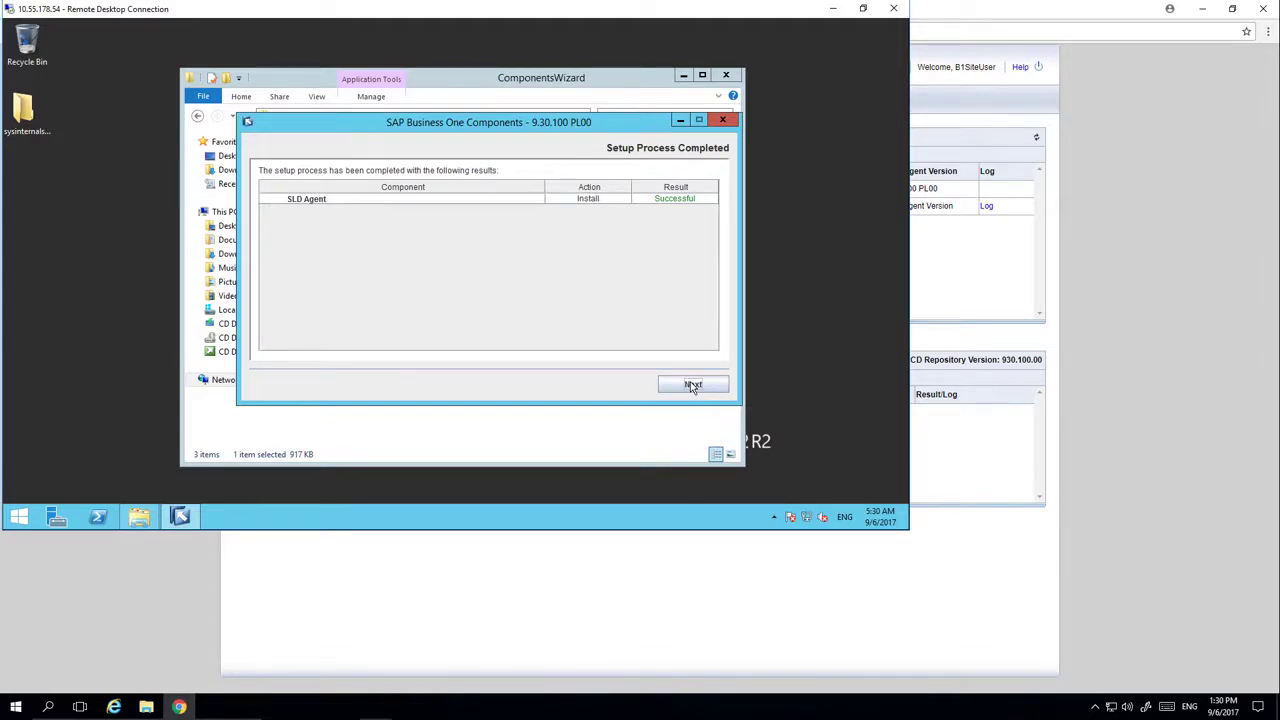
pyautogui.click(692, 385)
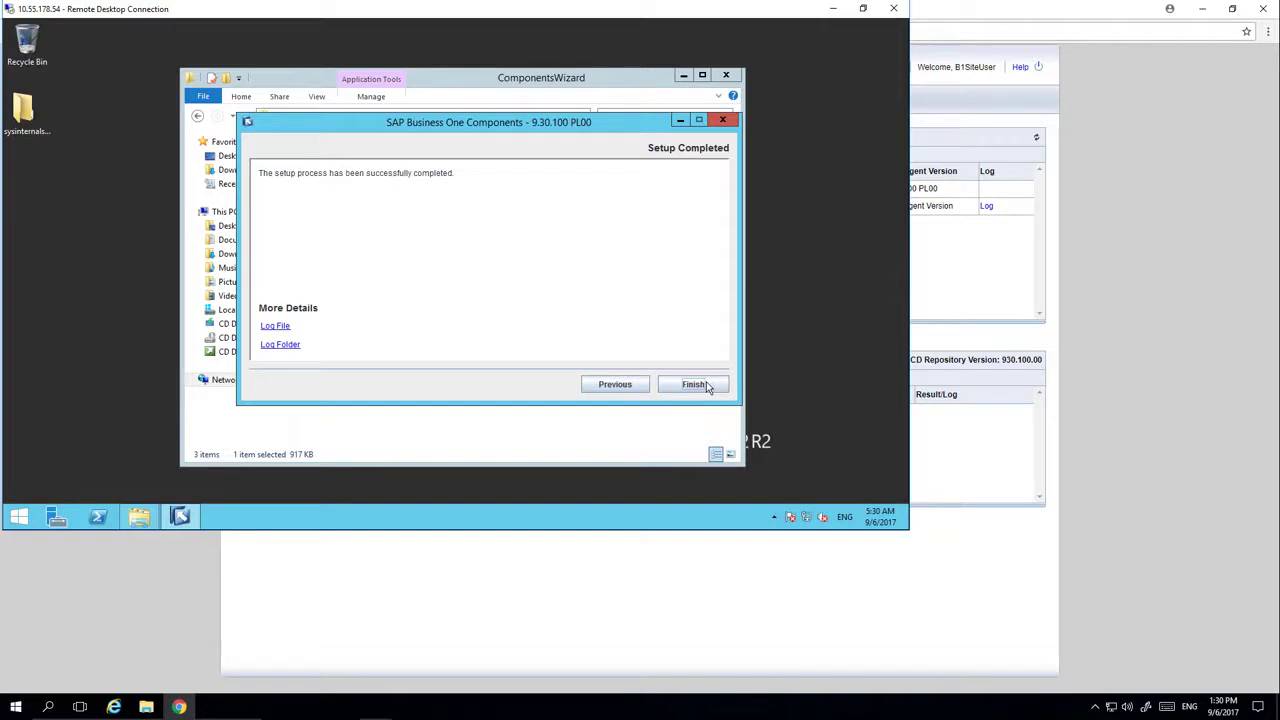
pyautogui.click(695, 385)
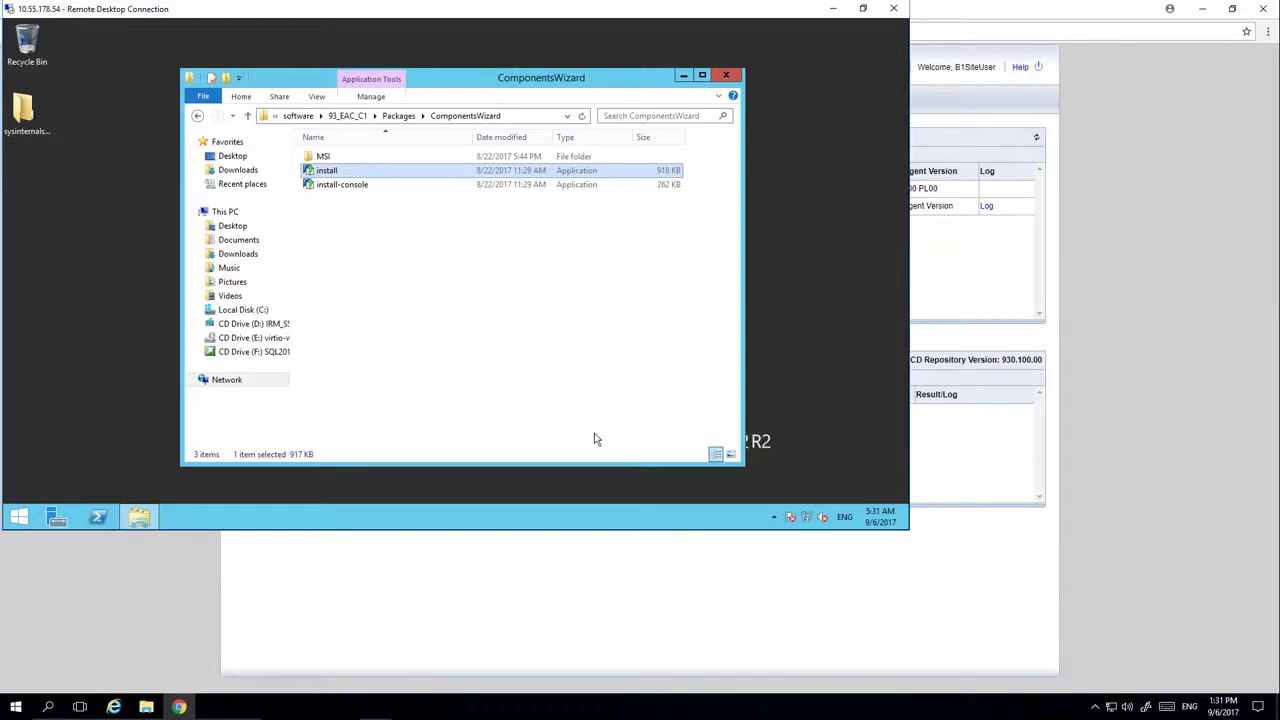
# Restart the remote Windows Server, accepting the default Other (Unplanned) reason
pyautogui.rightClick(18, 520)
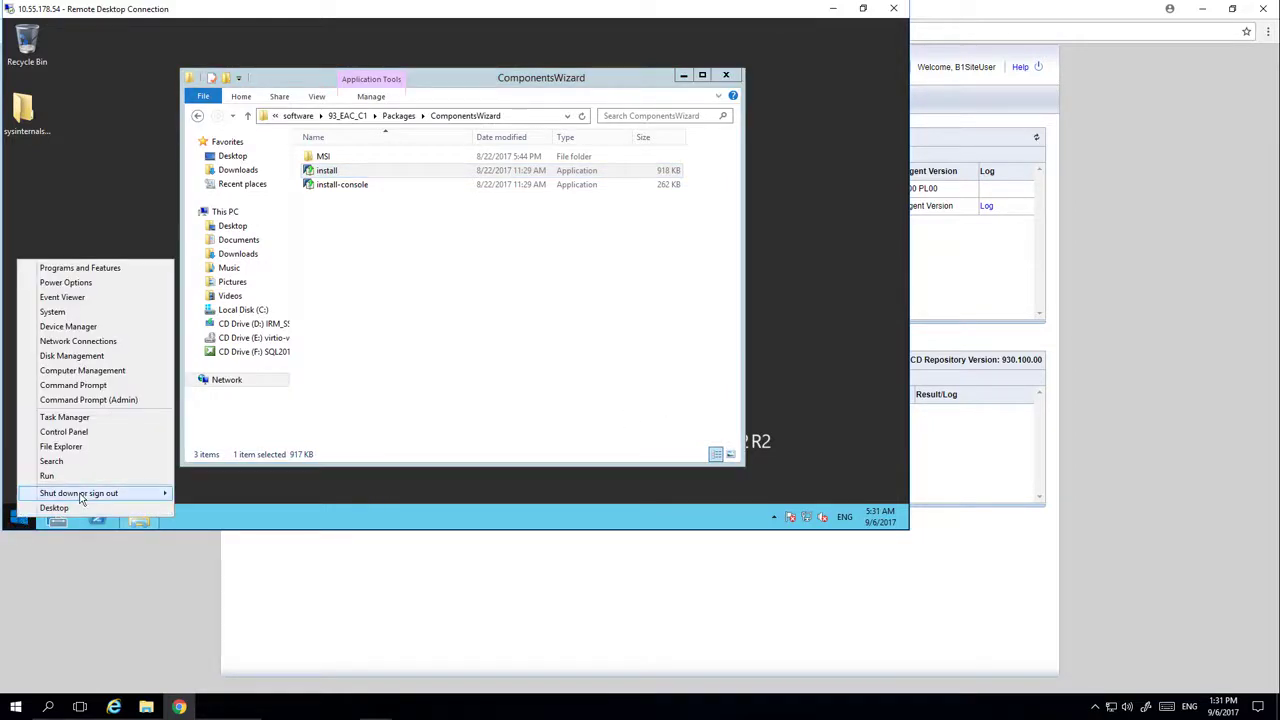
pyautogui.moveTo(85, 494)
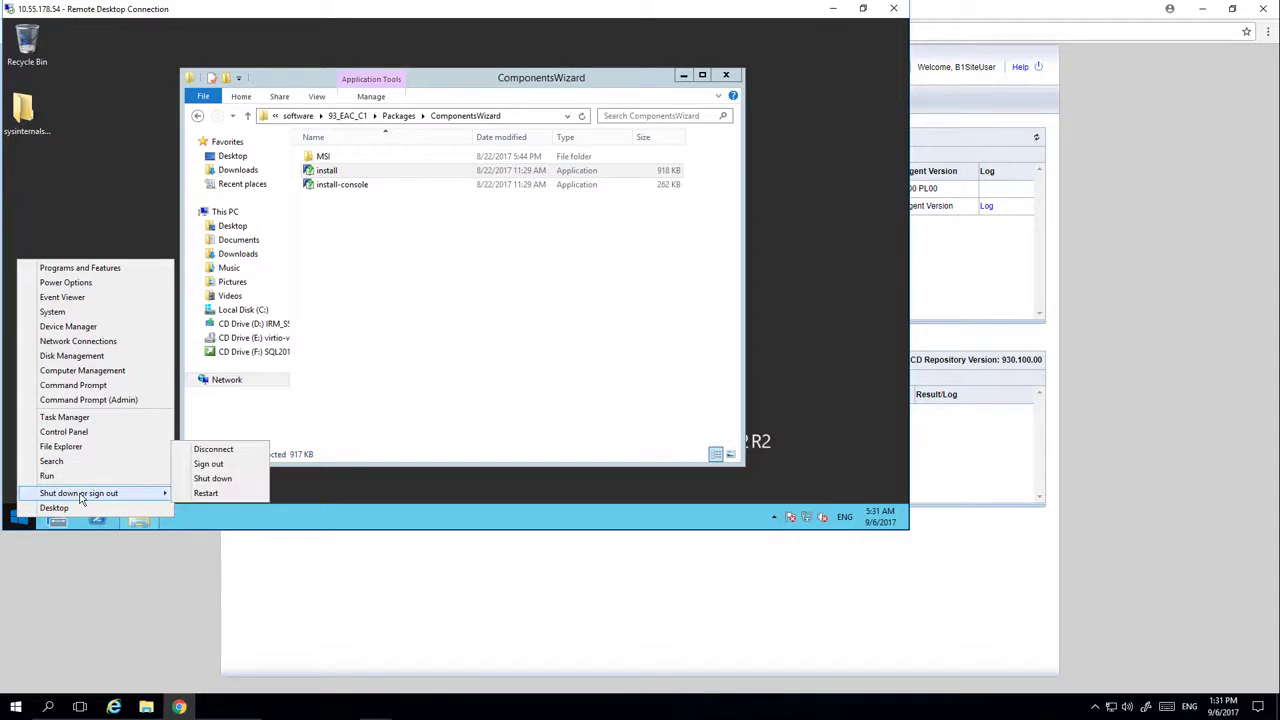
pyautogui.click(206, 494)
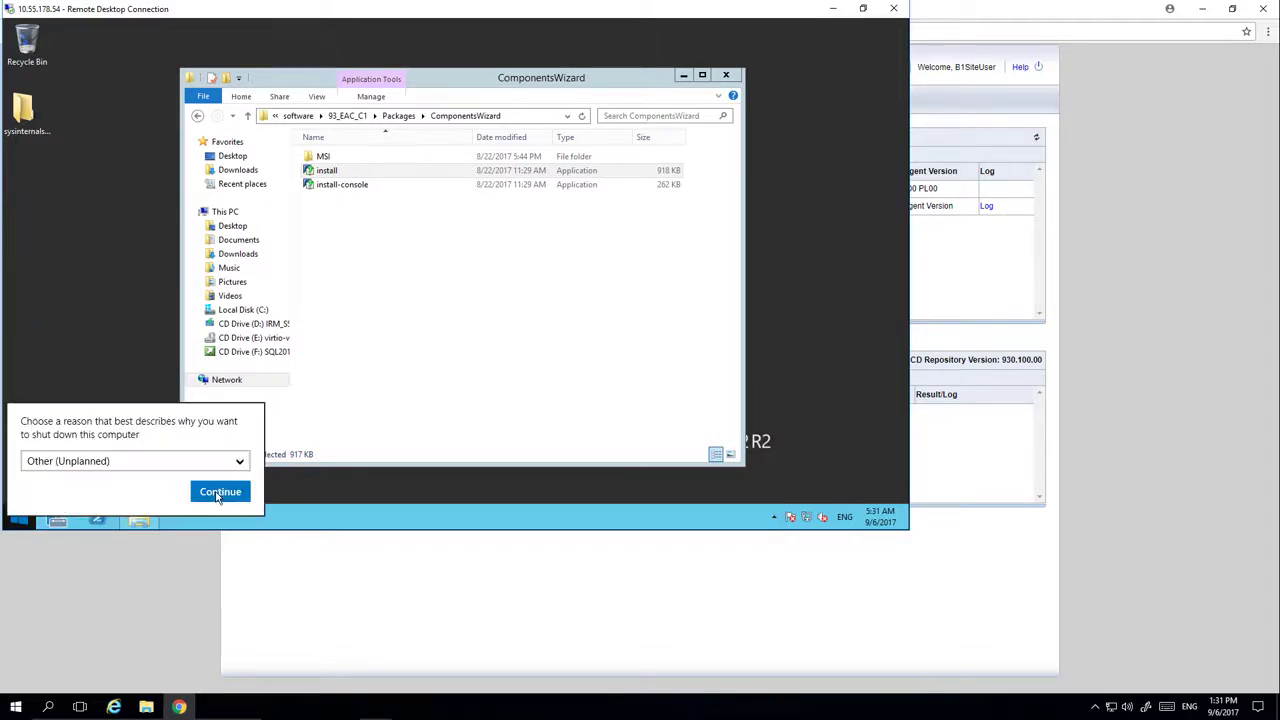
pyautogui.click(219, 492)
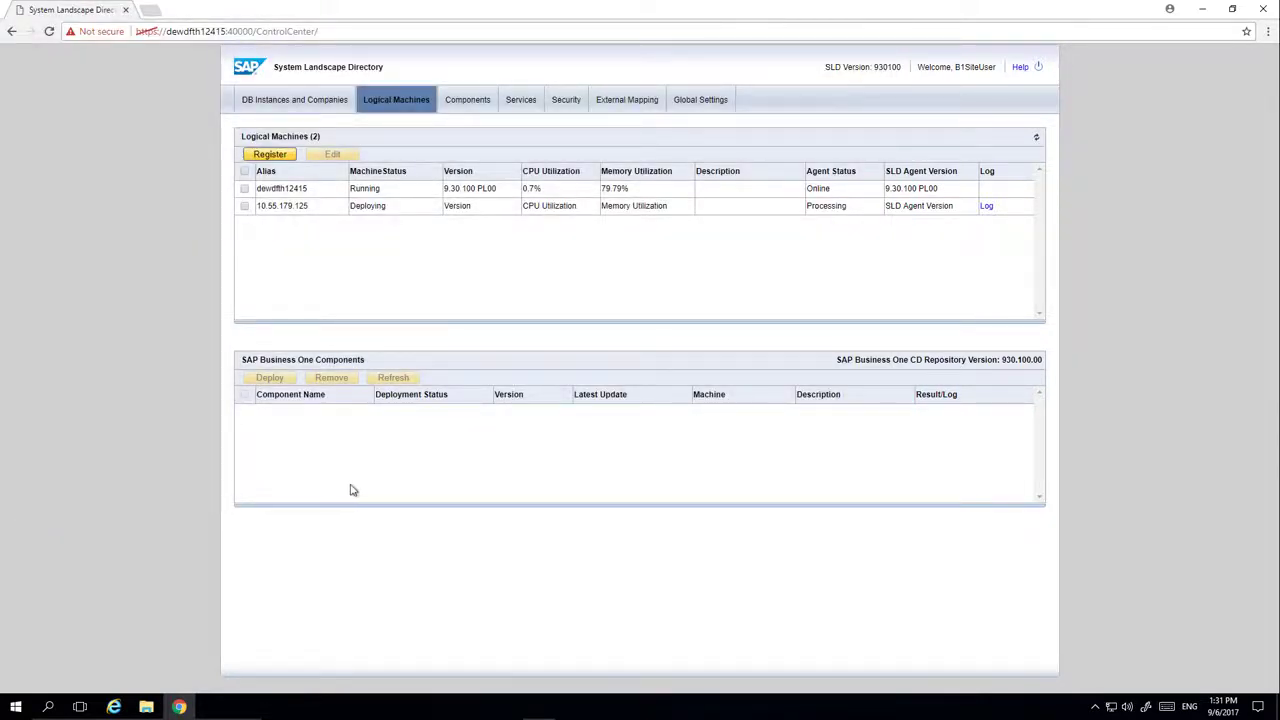
# Refresh the machine list, check deployed components, and mark 10.55.179.125 and 10.55.178.54 for component deployment
pyautogui.click(1037, 139)
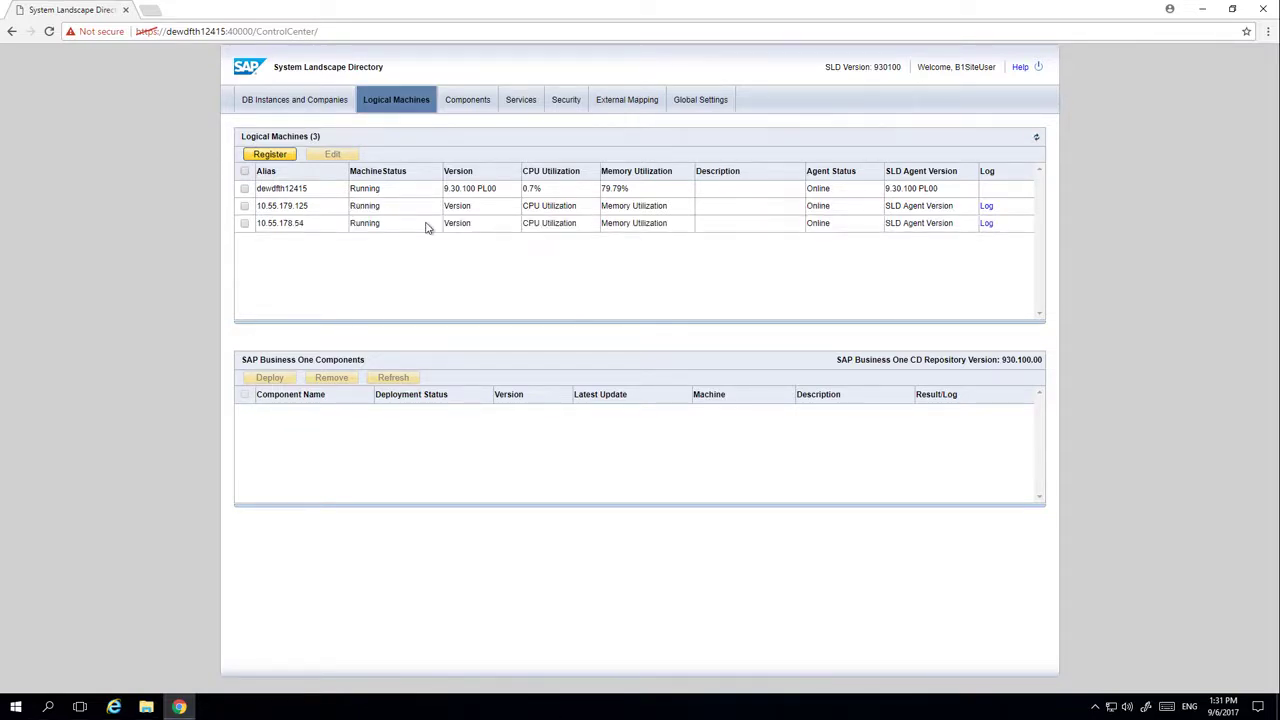
pyautogui.click(416, 193)
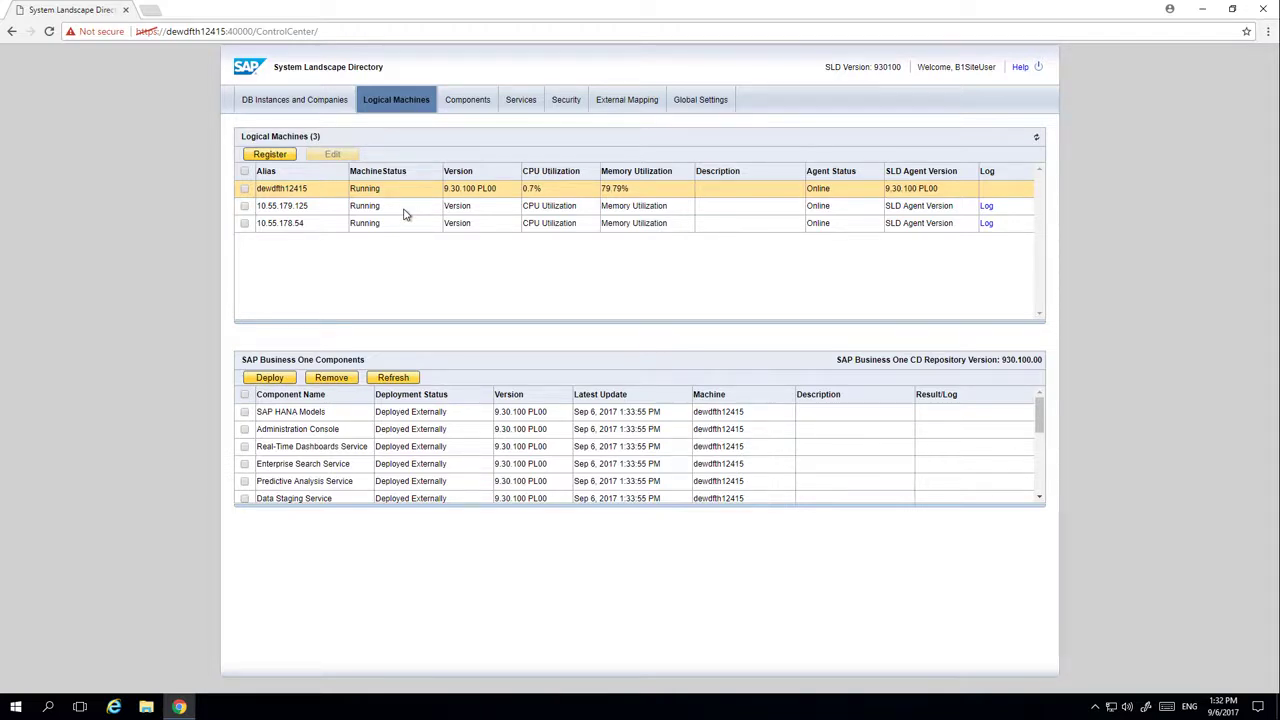
pyautogui.click(405, 212)
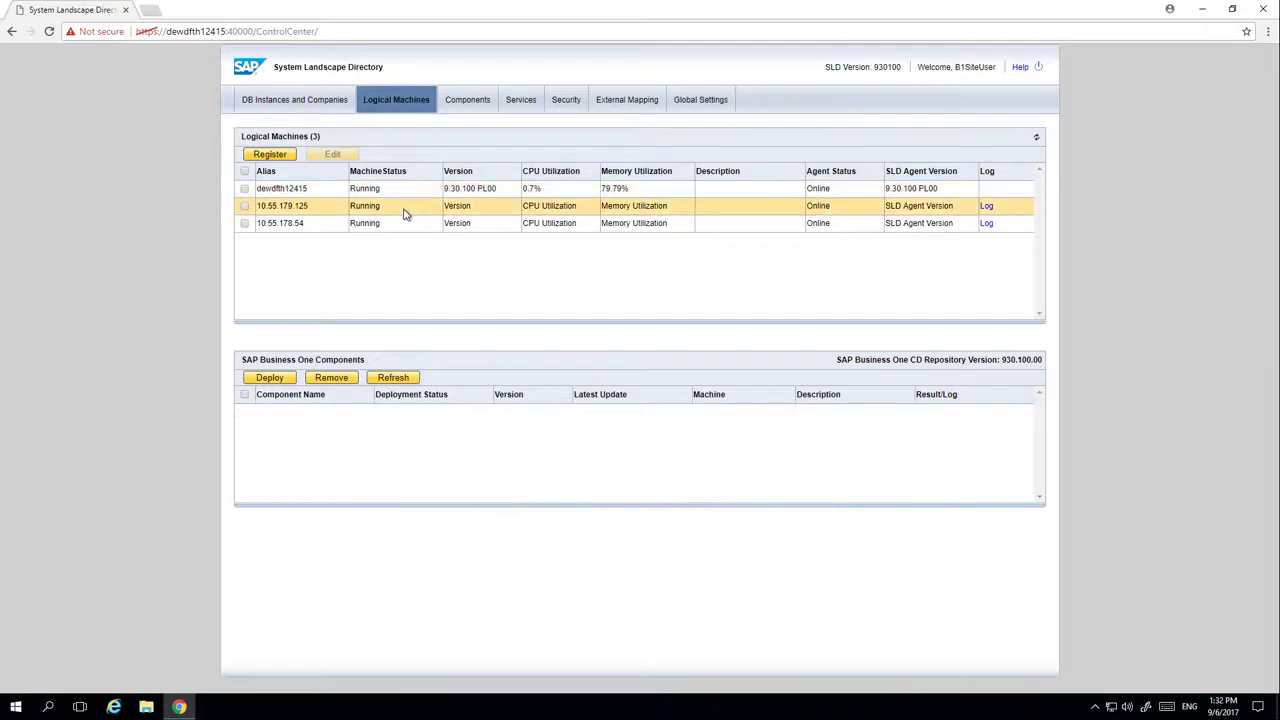
pyautogui.click(244, 207)
pyautogui.click(245, 223)
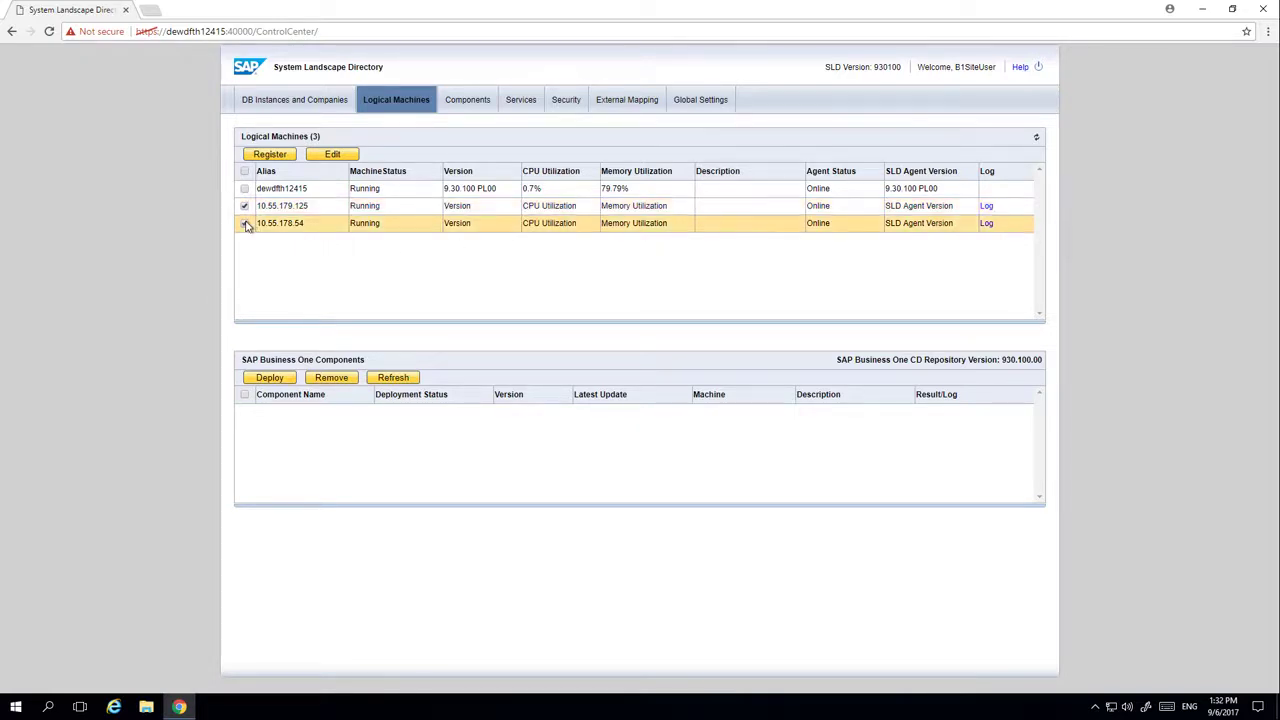
pyautogui.click(270, 378)
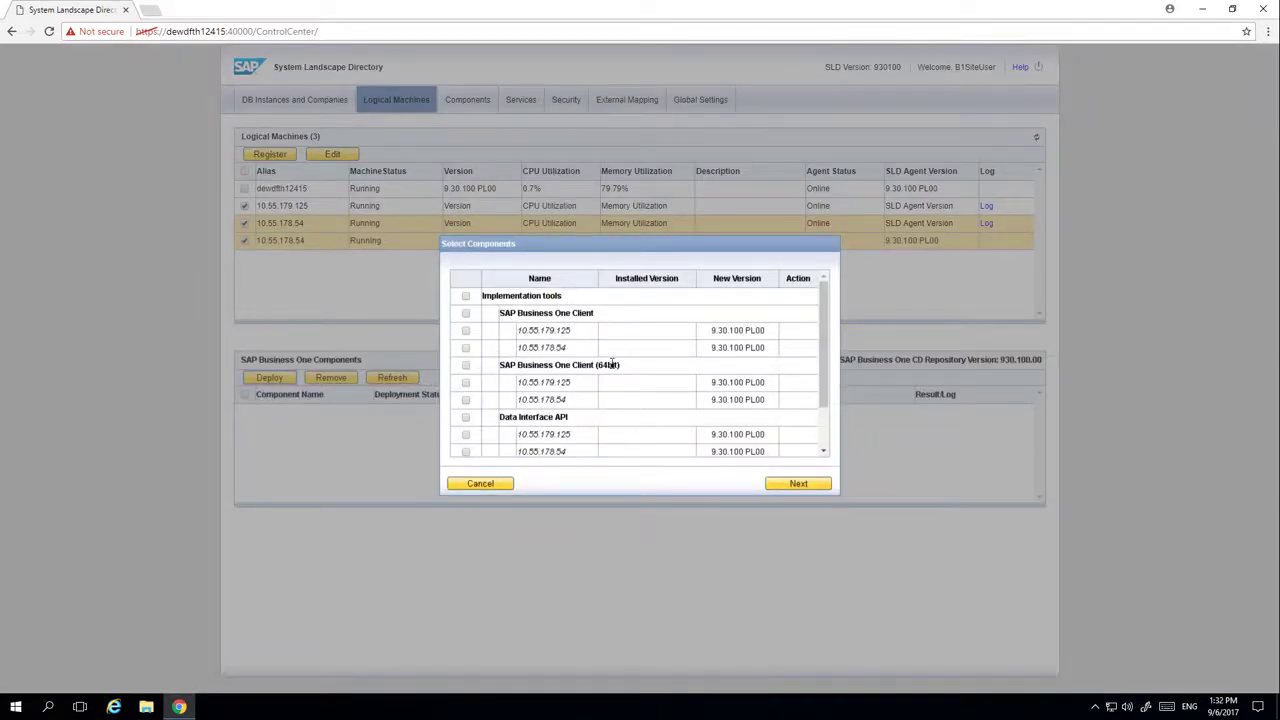
# Deploy SAP Business One Client to both 10.55.179.125 and 10.55.178.54
pyautogui.click(465, 330)
pyautogui.click(465, 349)
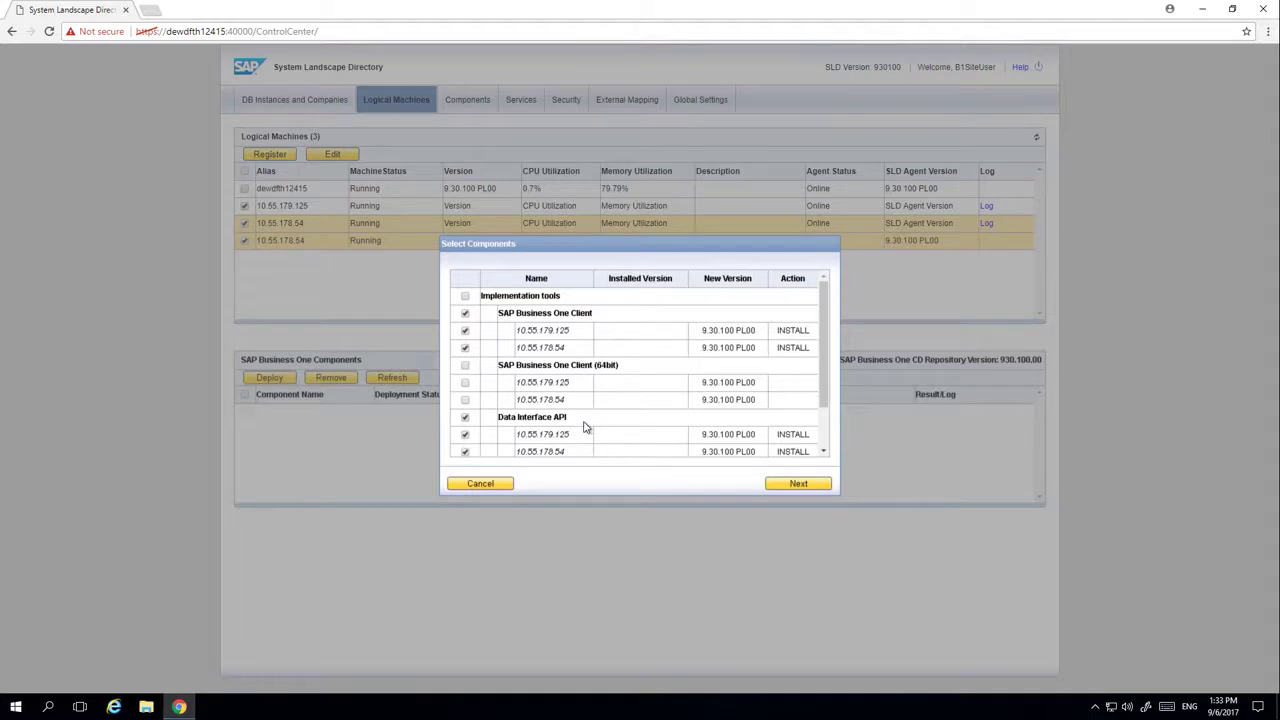
pyautogui.click(780, 486)
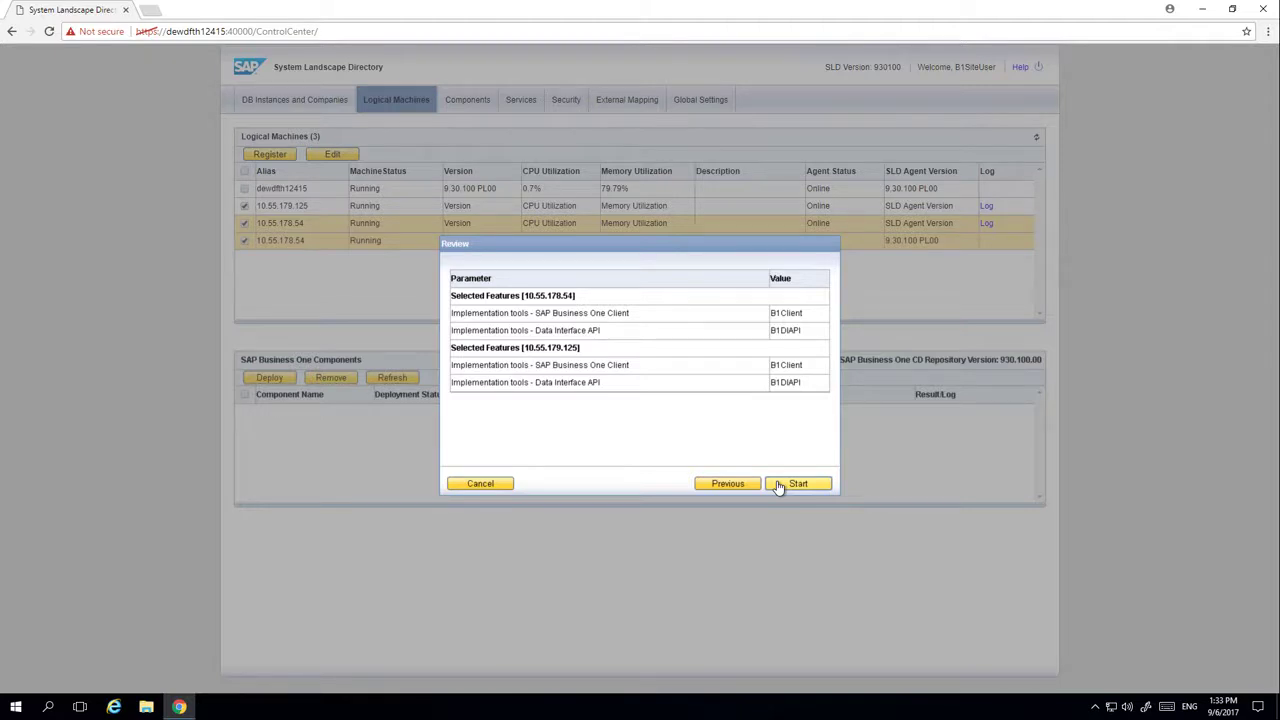
pyautogui.click(795, 484)
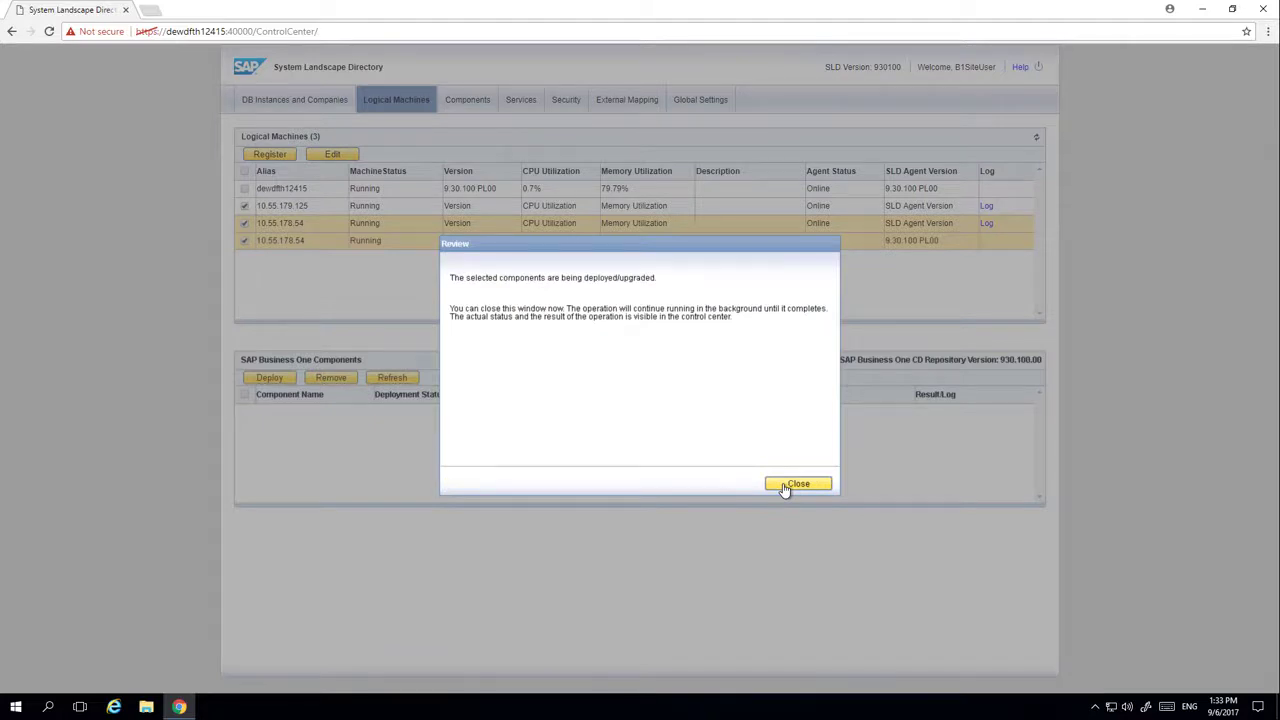
pyautogui.click(797, 484)
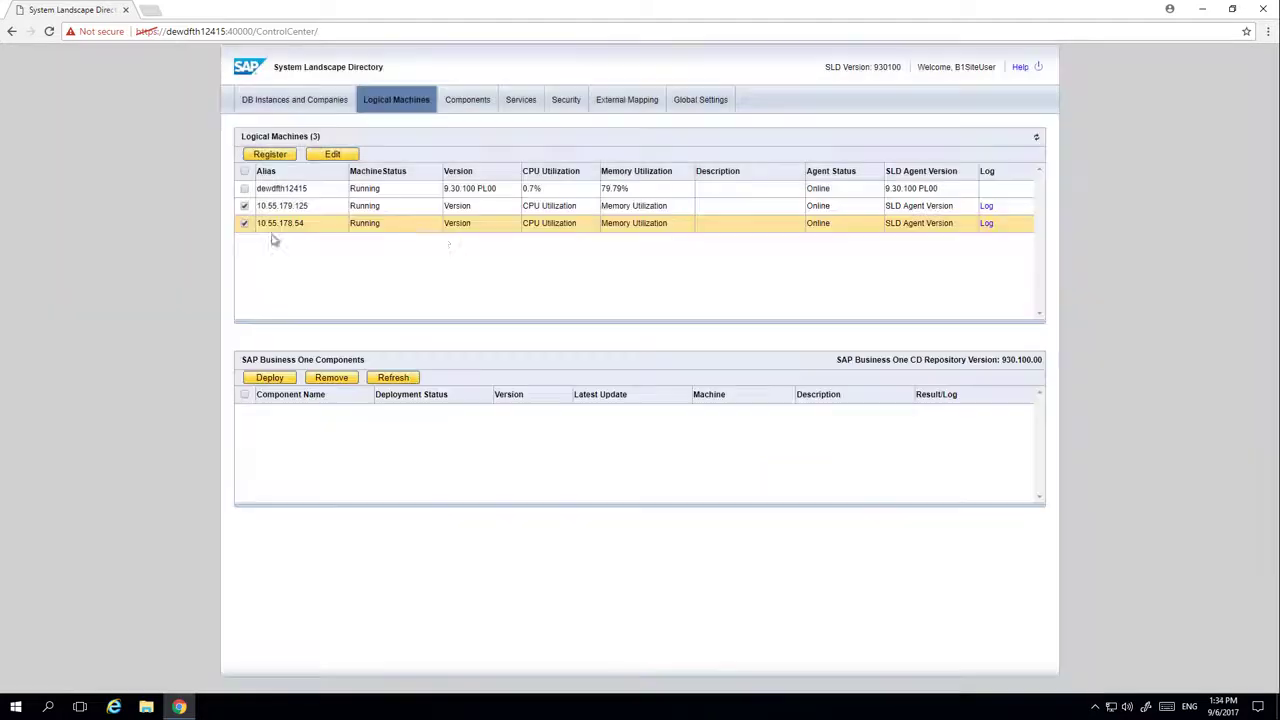
# Check deployment progress on 10.55.179.125, then view the DB Instances and Companies page
pyautogui.click(709, 209)
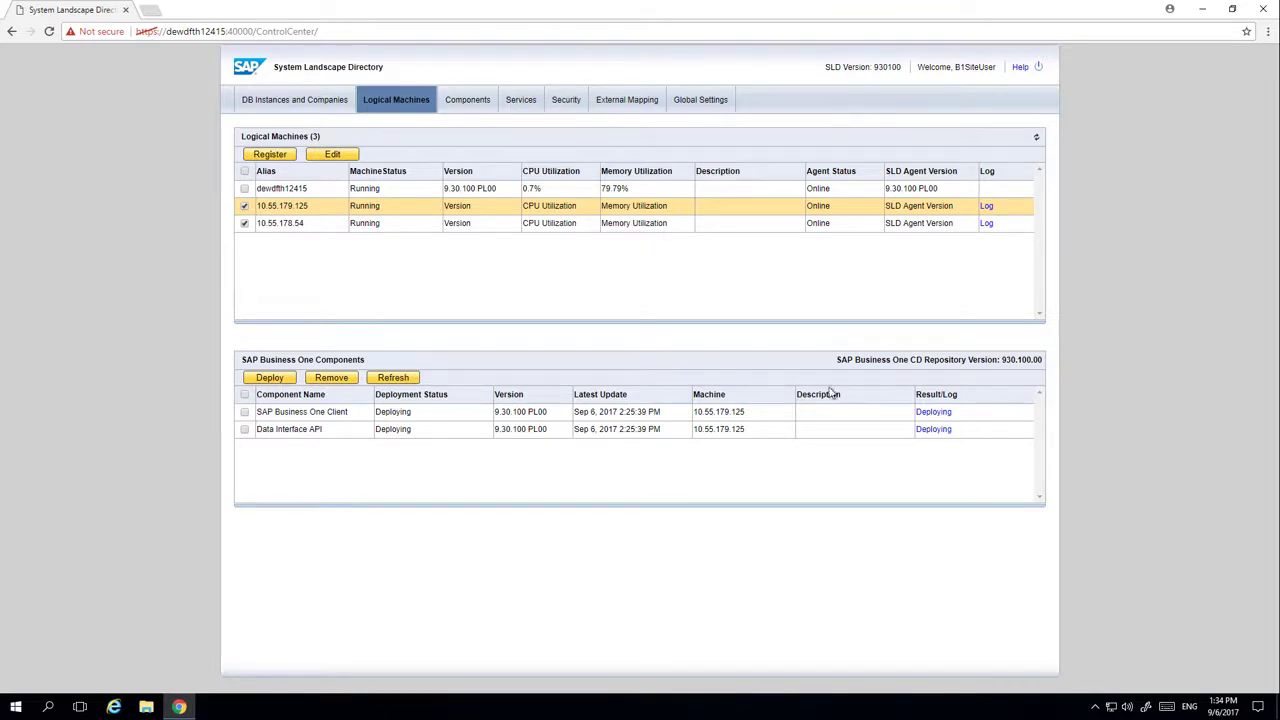
pyautogui.click(300, 104)
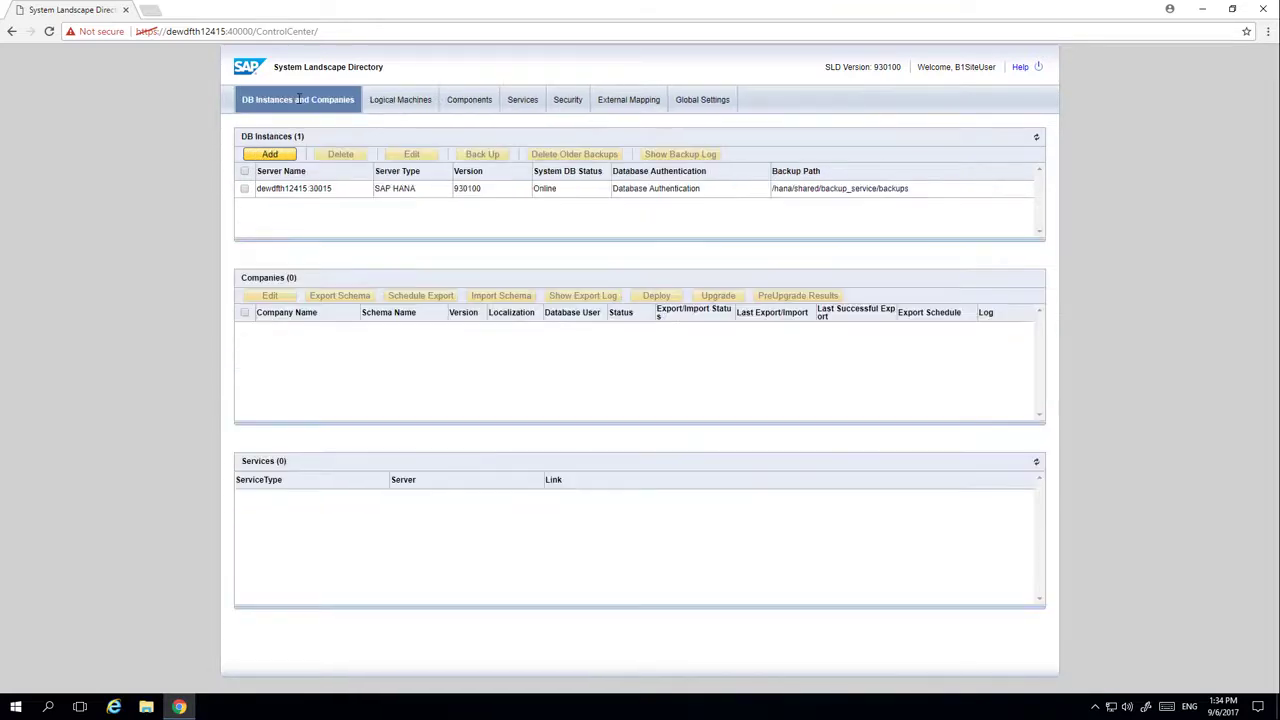
# Select HANA instance dewdfth12415:30015 and list the demo company databases available to deploy
pyautogui.click(244, 190)
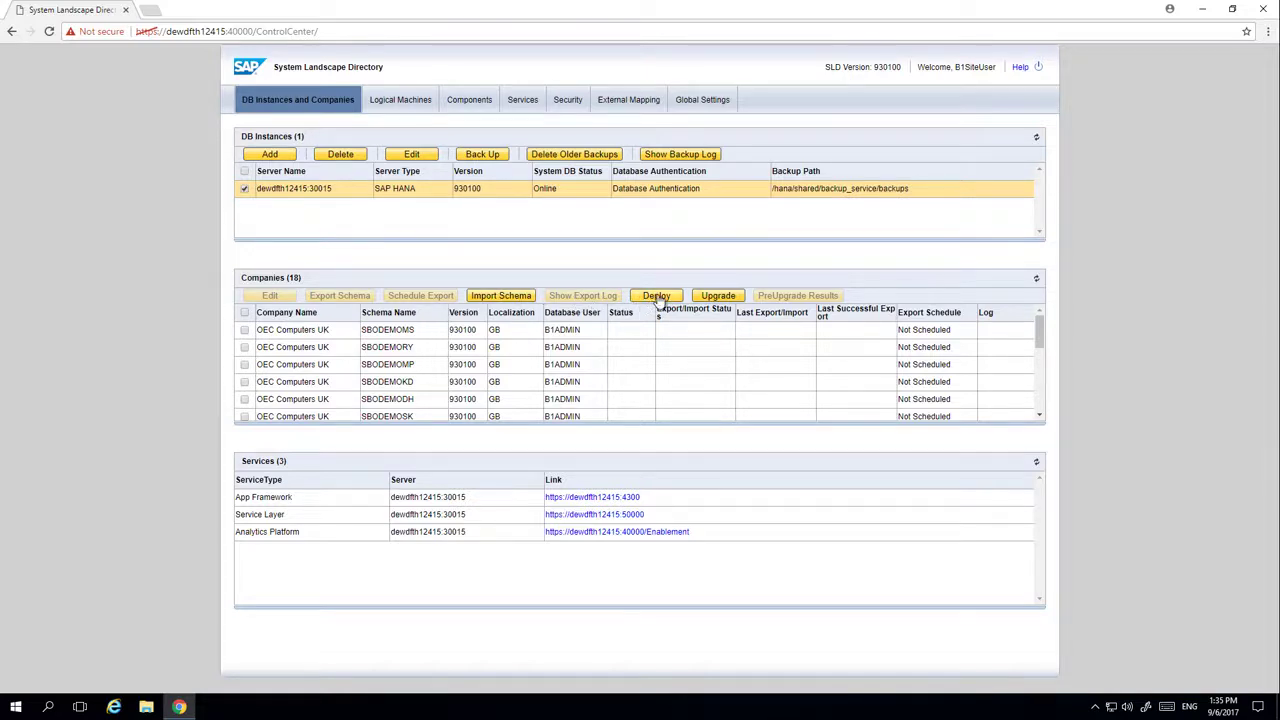
pyautogui.click(658, 298)
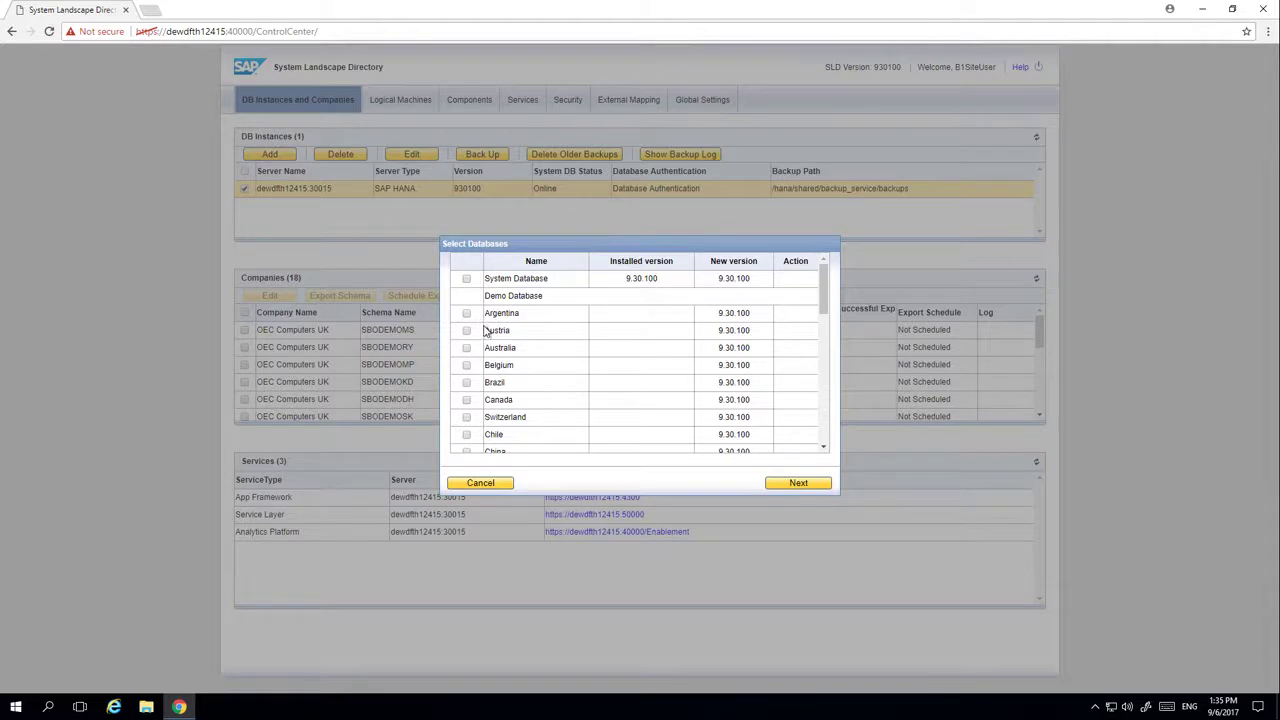
# Deploy the France demo database SBODEMOFR, then launch the upgrade wizard keeping Perform Setup
pyautogui.scroll(-5, 824, 343)
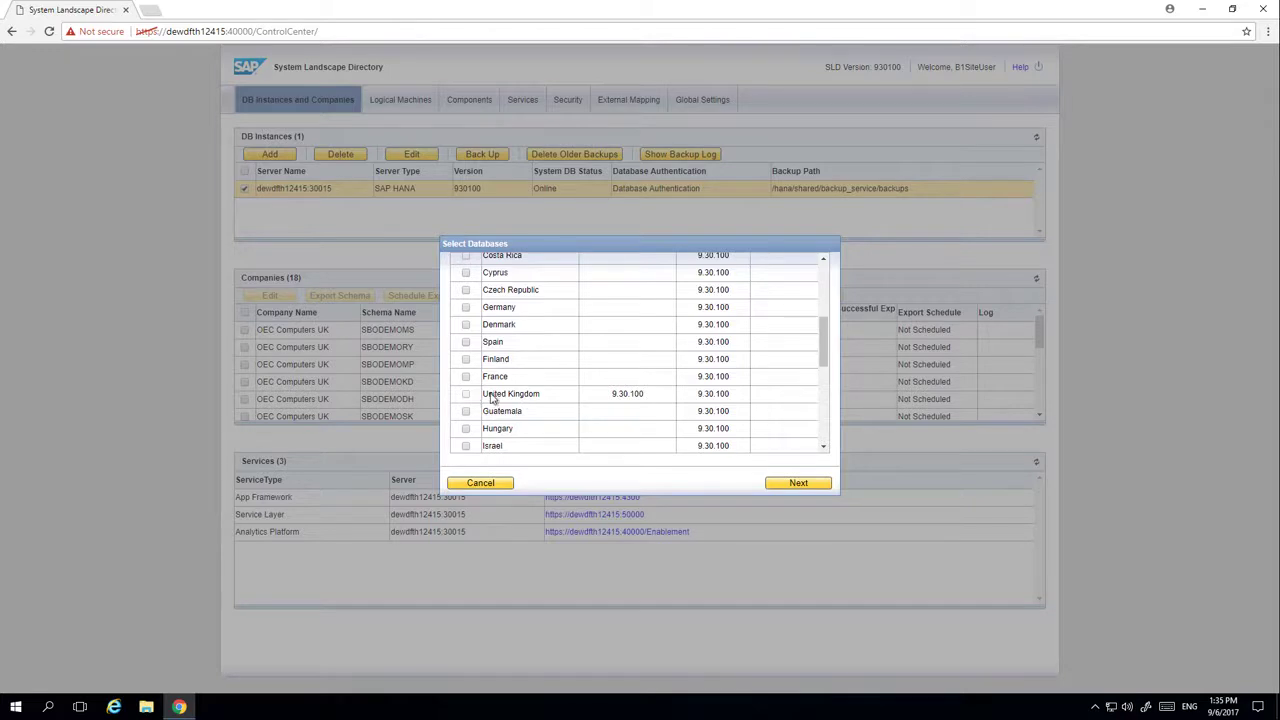
pyautogui.click(466, 377)
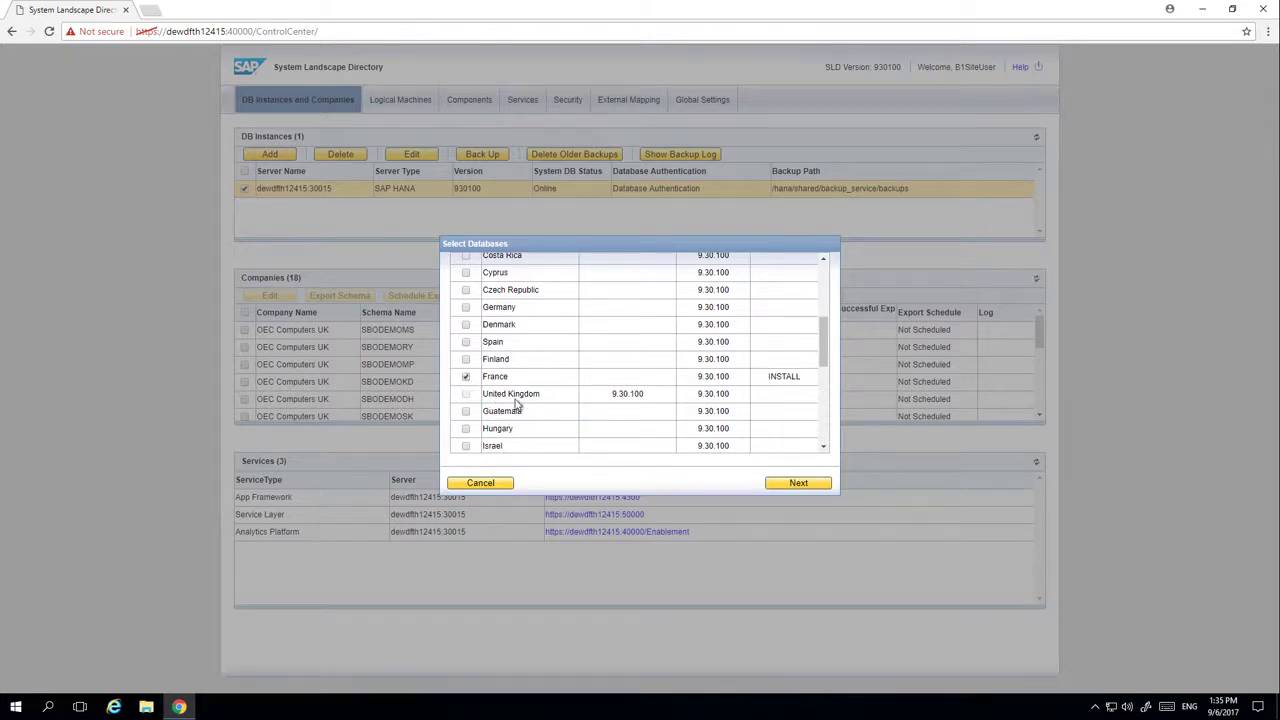
pyautogui.click(798, 483)
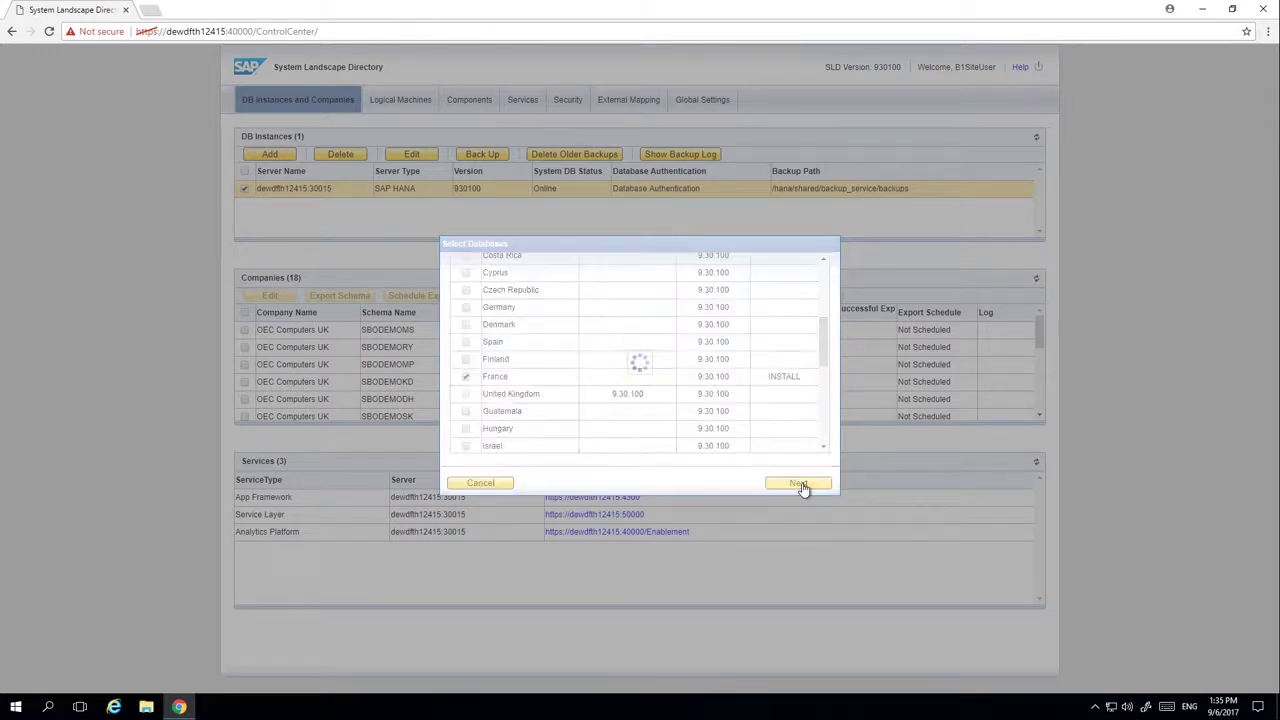
pyautogui.click(798, 483)
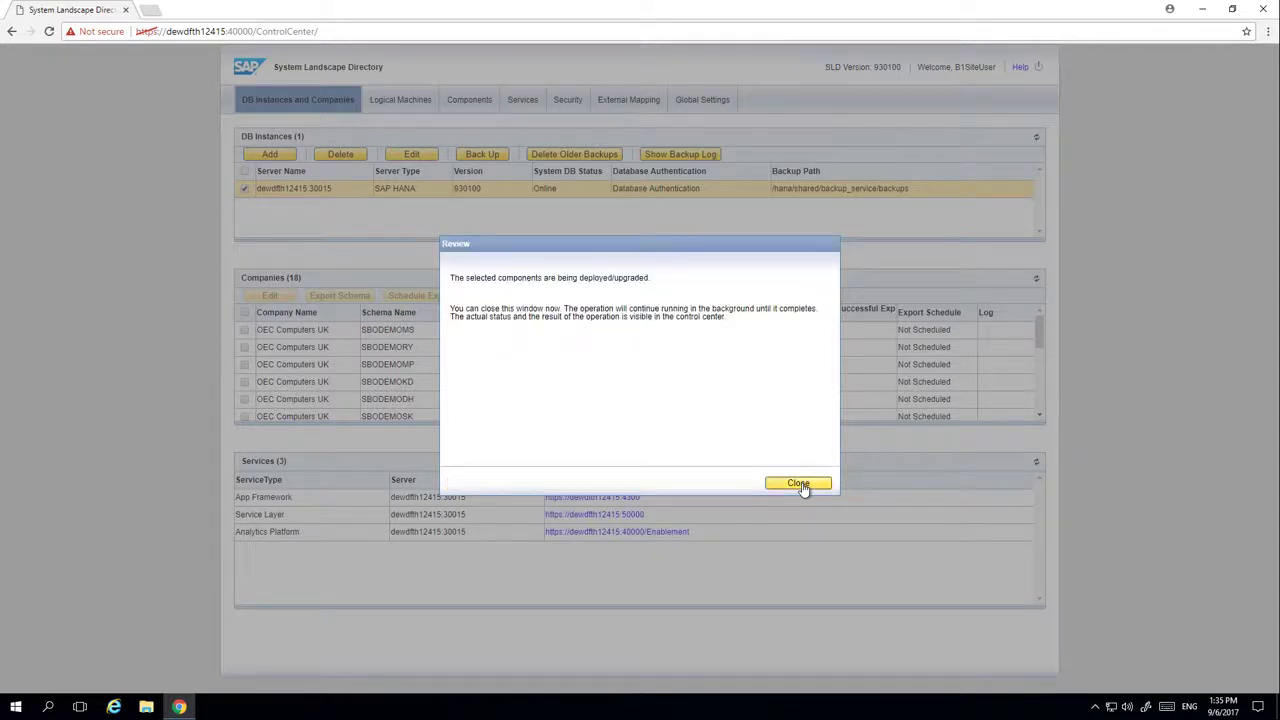
pyautogui.click(798, 483)
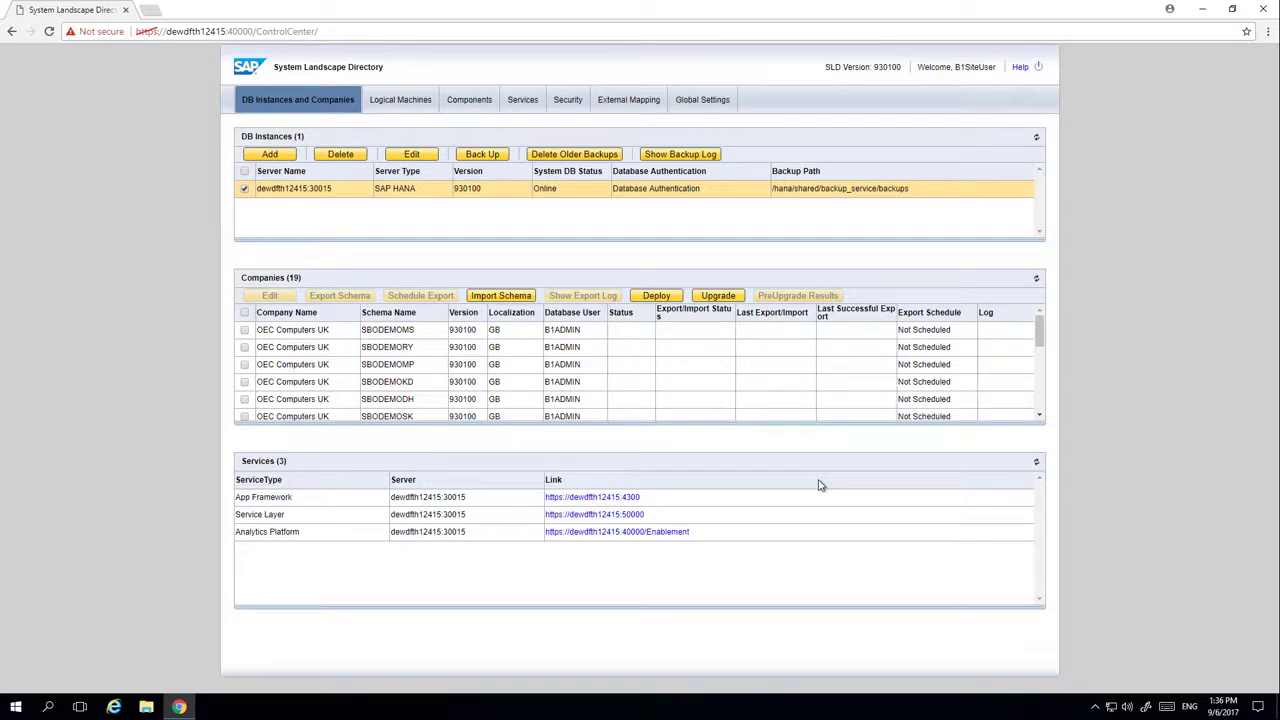
pyautogui.click(722, 299)
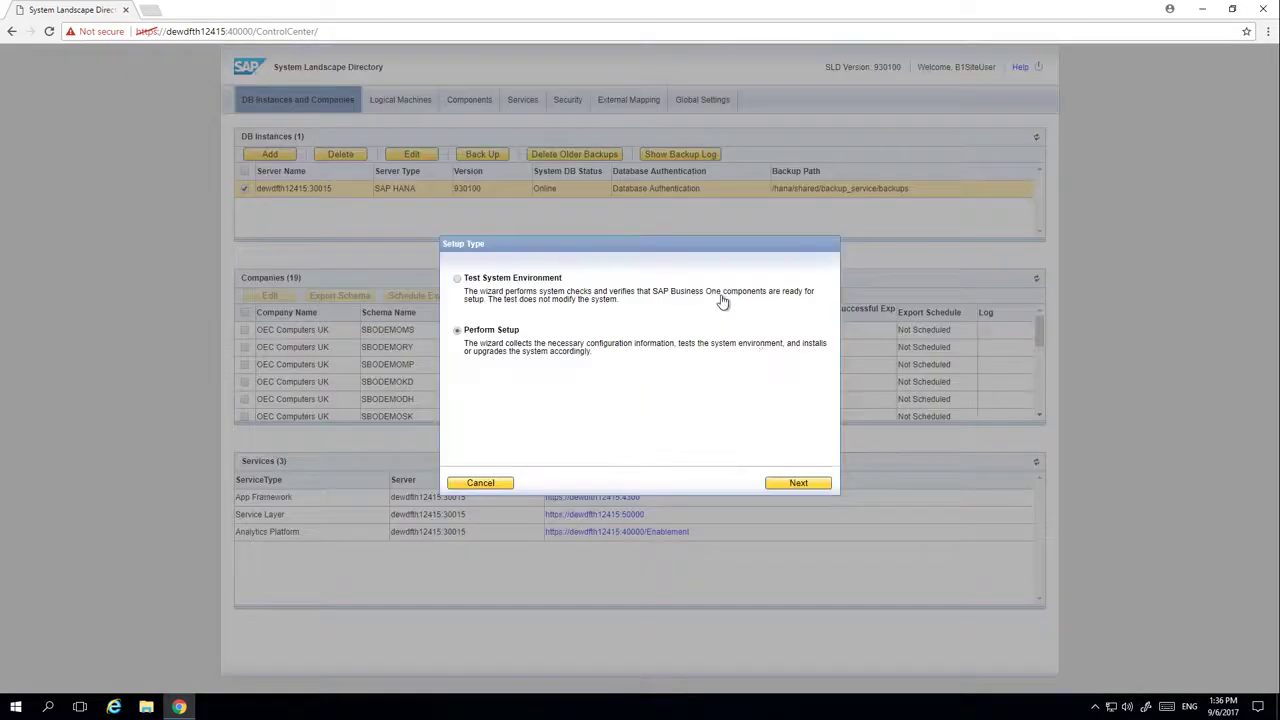
pyautogui.click(806, 485)
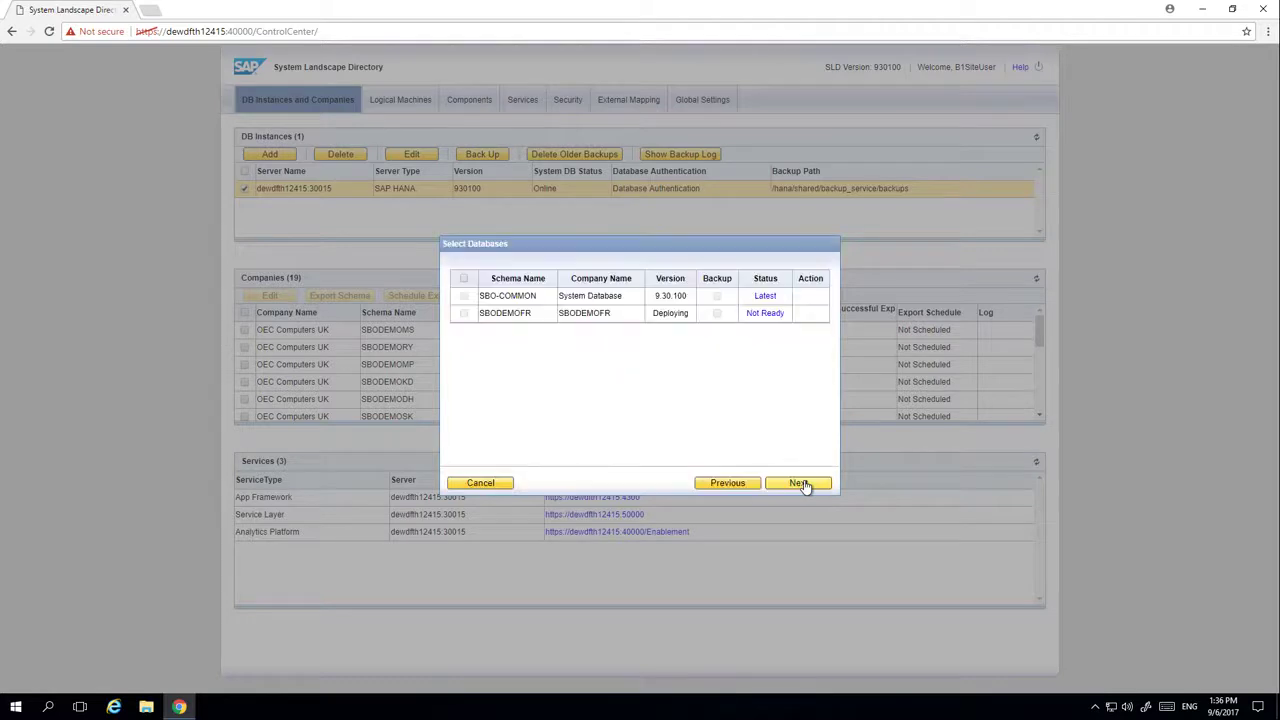